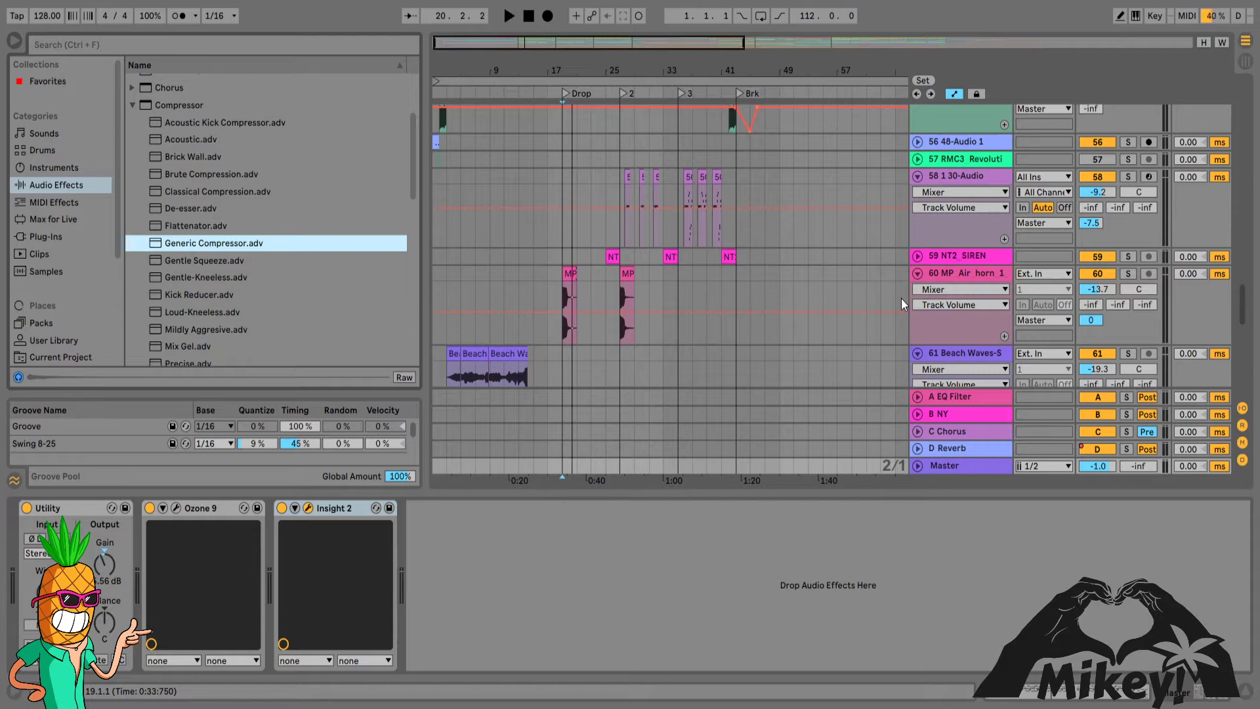
- Bypass the Brick Wall and Generic Compressor devices on the MP Air horn track
left_click(973, 277)
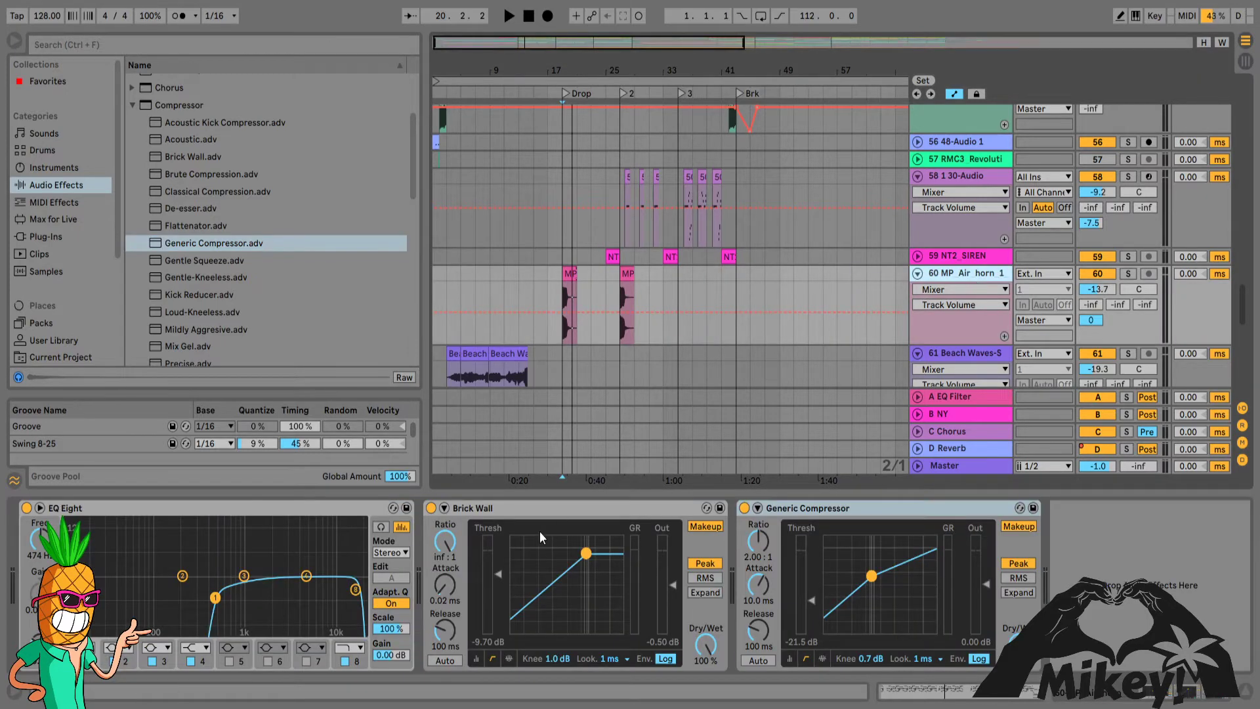
left_click(432, 508)
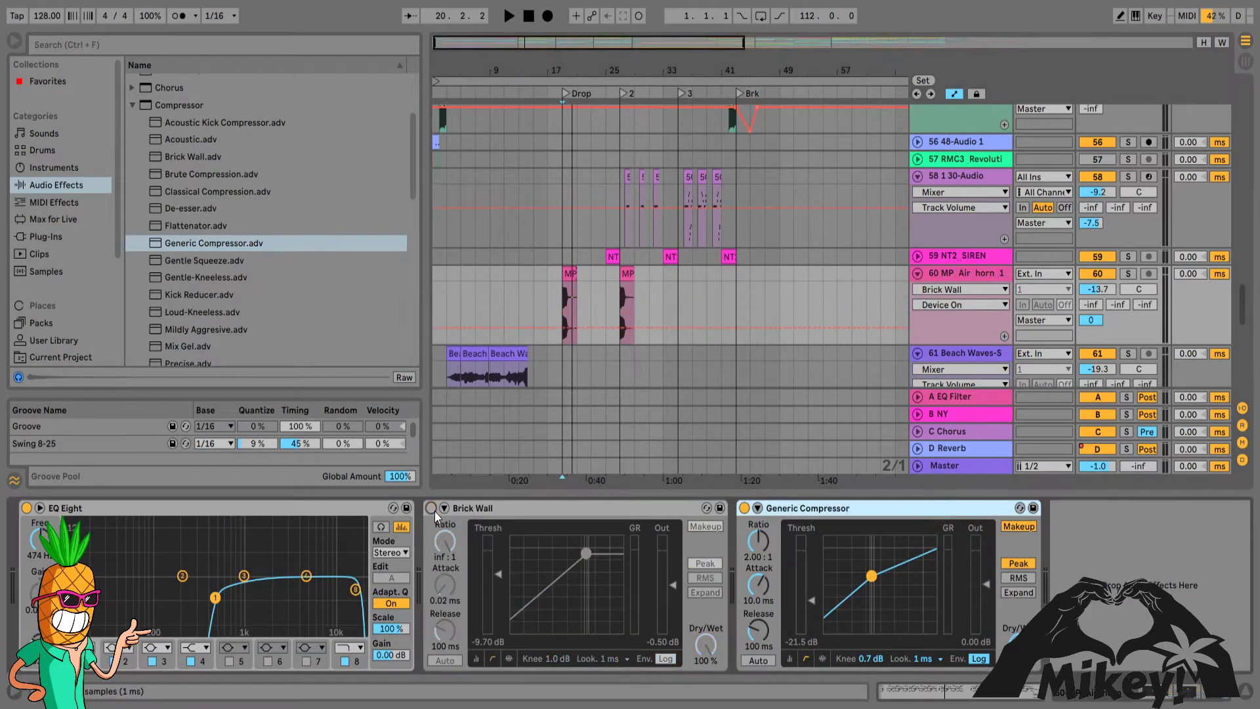
left_click(745, 509)
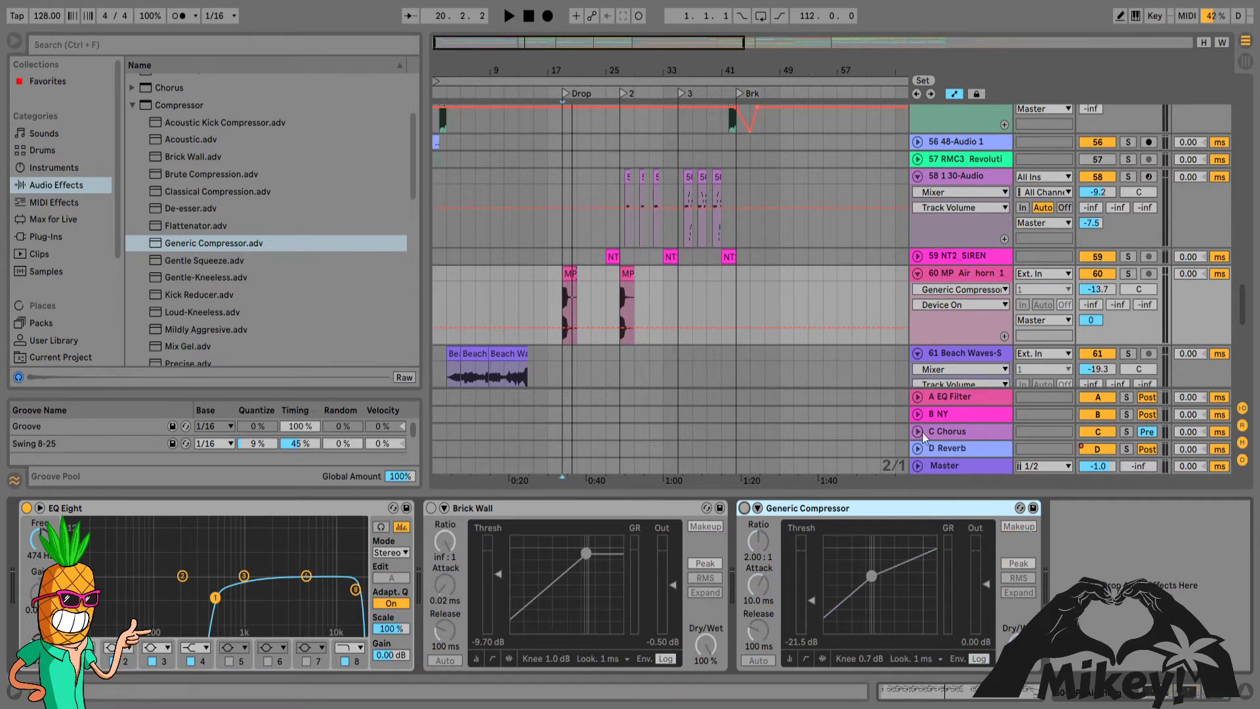
- Play the drop with the Master track's devices displayed, and solo the MP Air horn track to hear it uncompressed
left_click(945, 467)
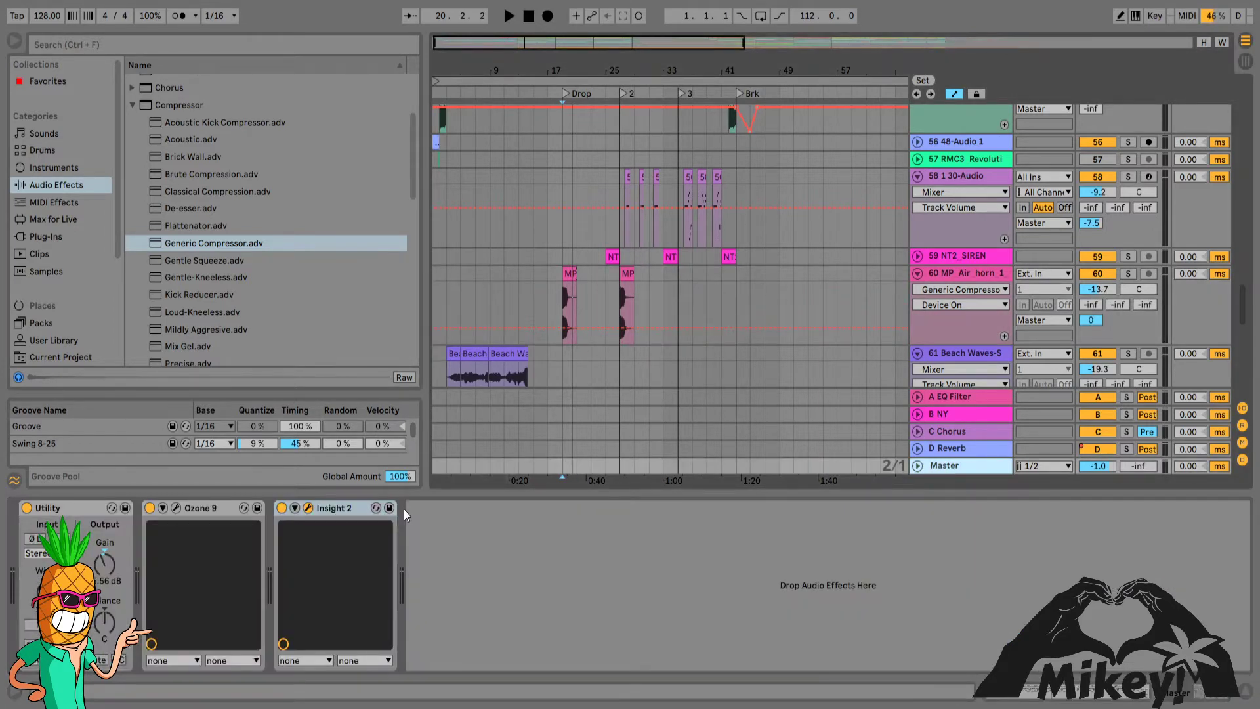
key("space")
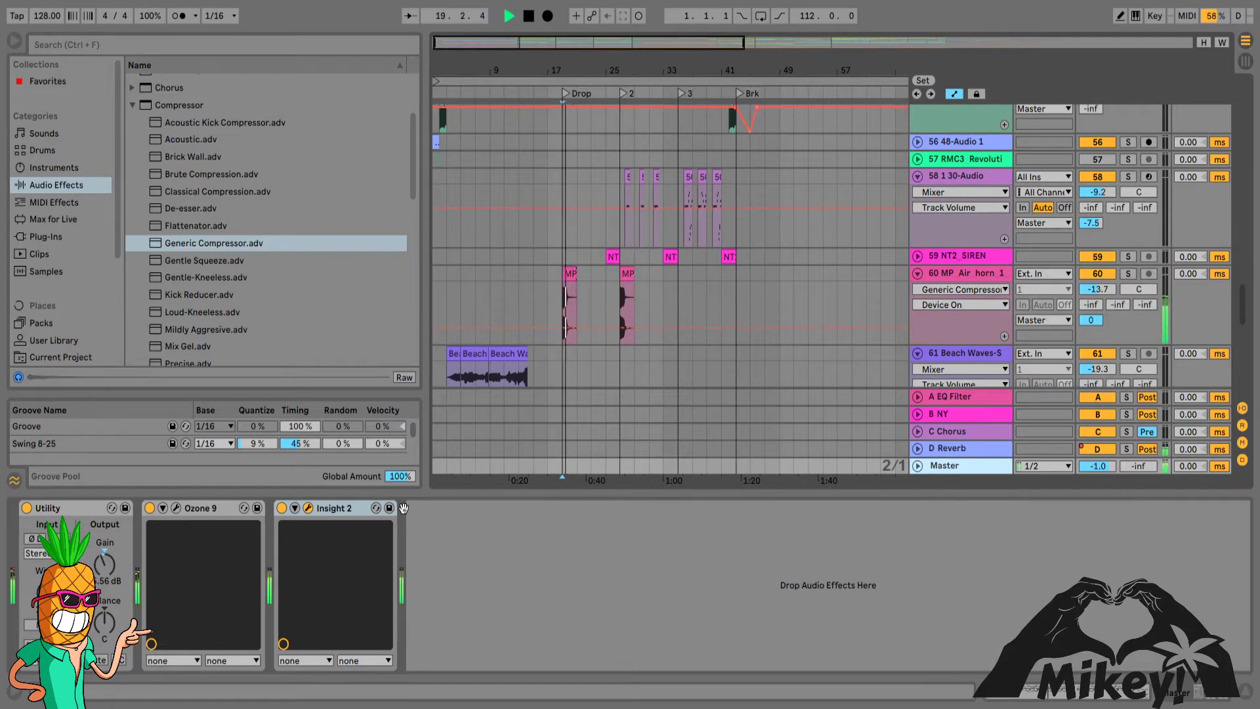
left_click(1124, 275)
key("space")
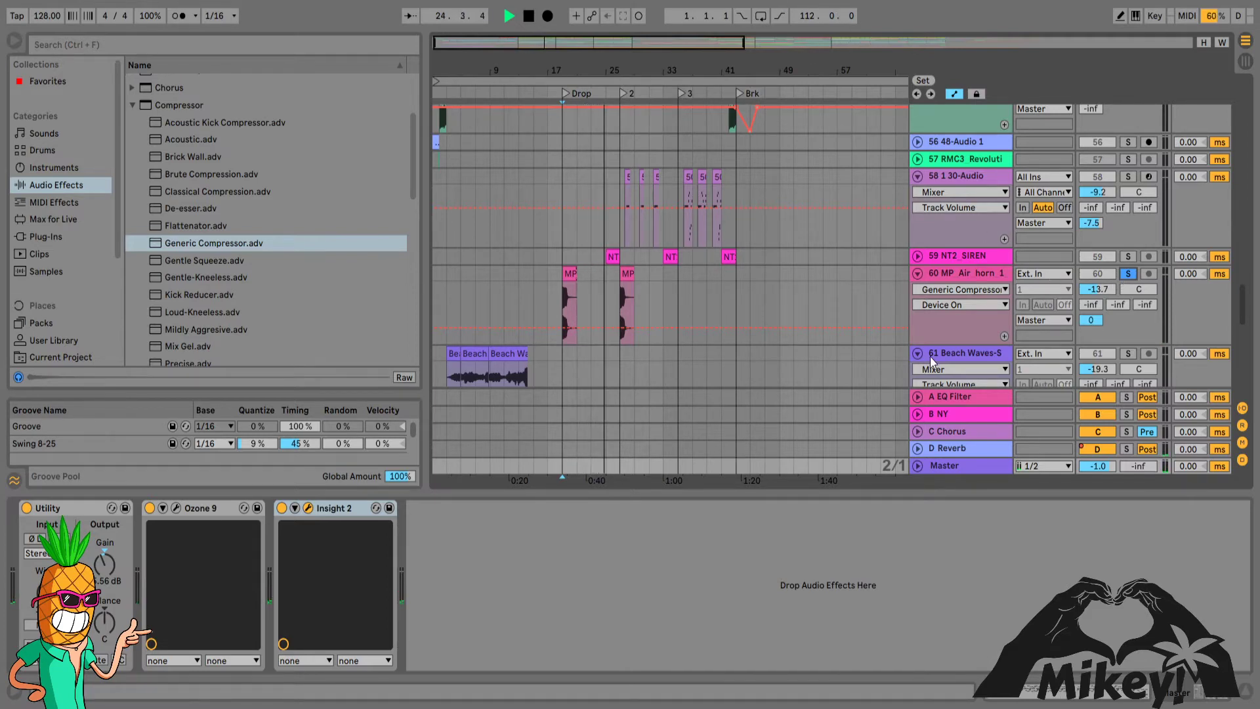
- Turn the Brick Wall and Generic Compressor devices back on for the MP Air horn track
left_click(982, 275)
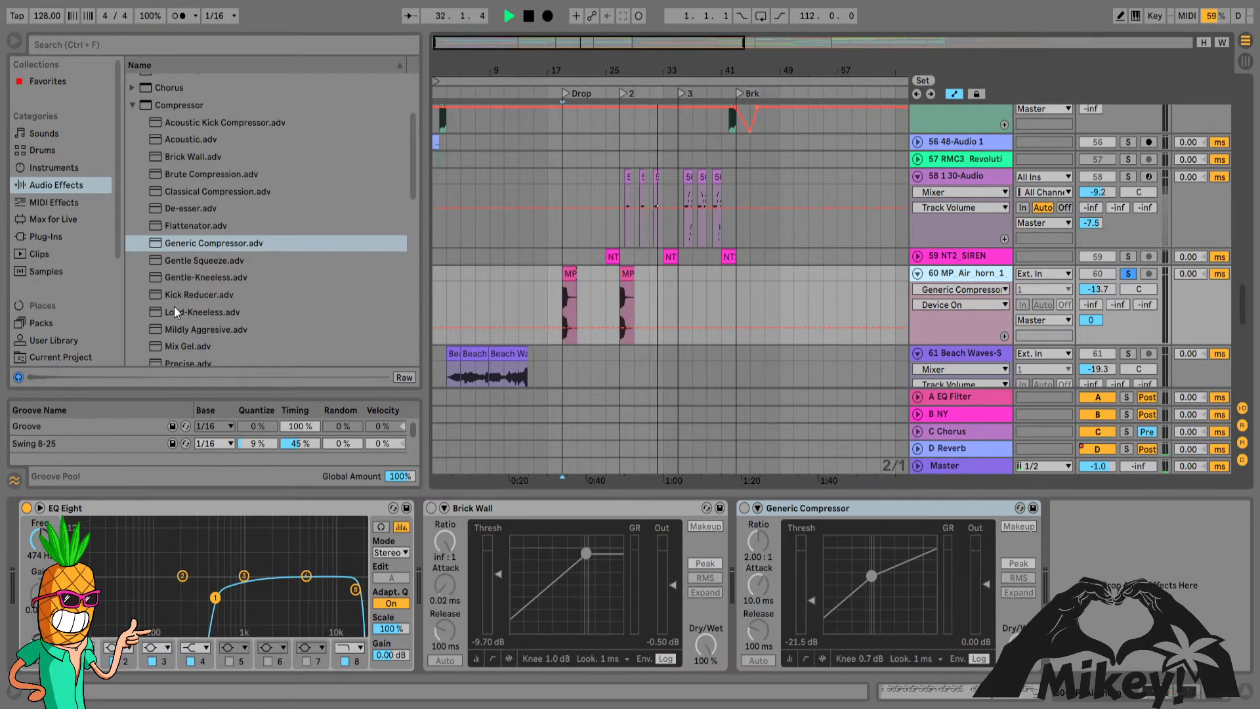
left_click(191, 163)
left_click(200, 241)
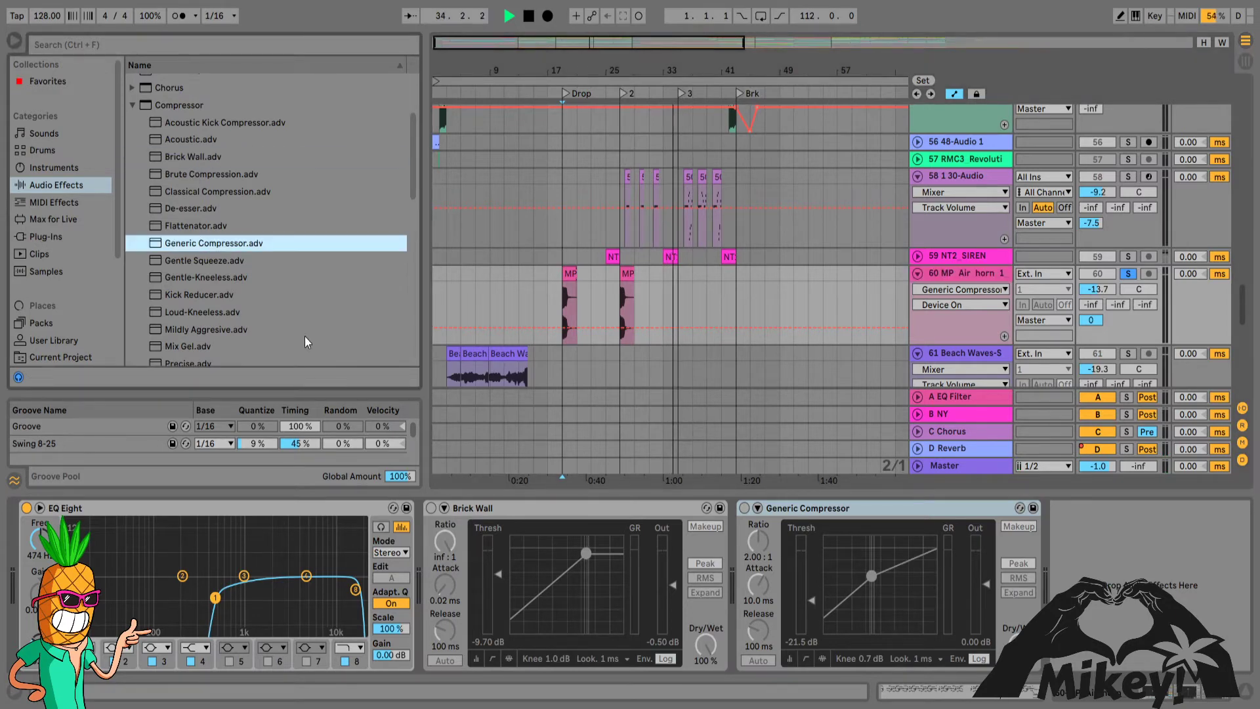
left_click(431, 508)
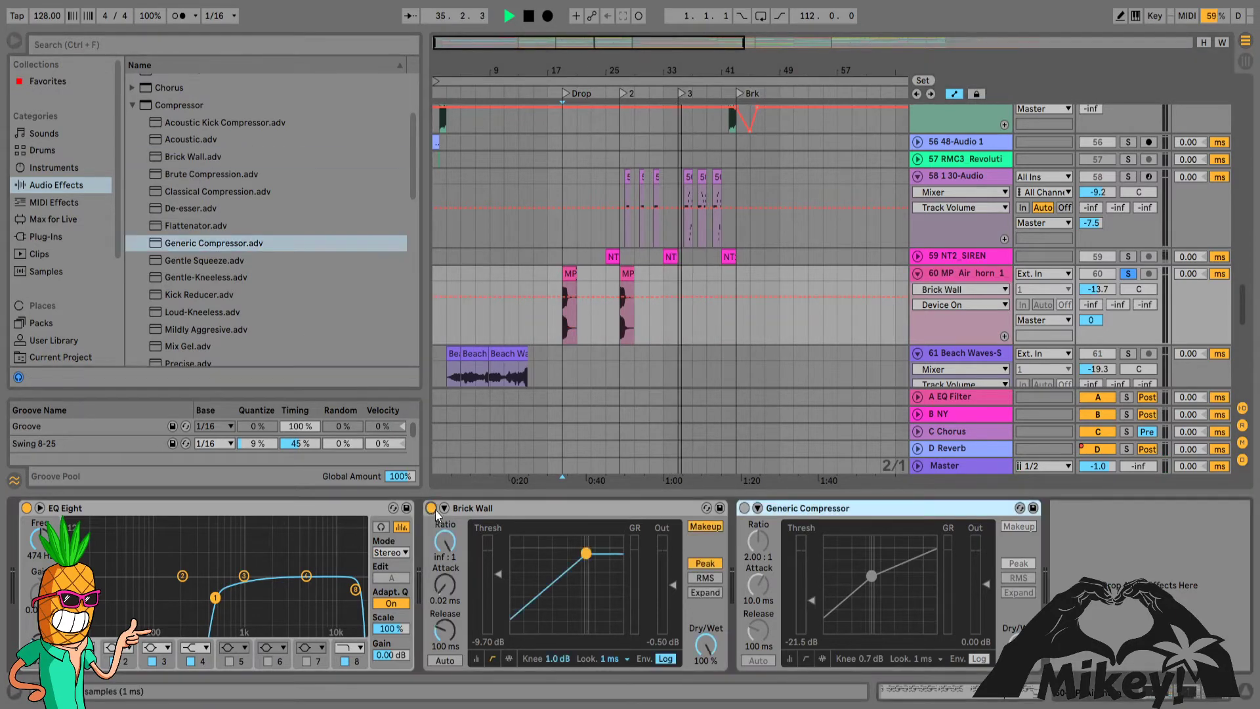
left_click(744, 509)
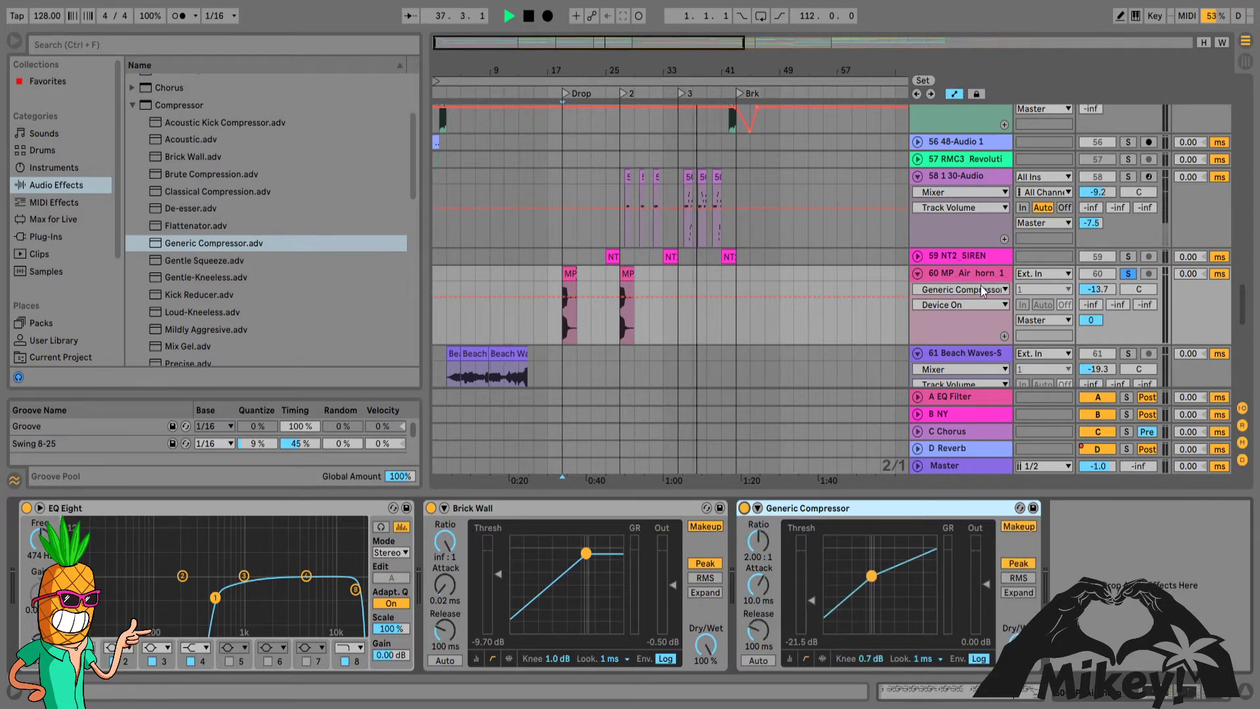
- Replay the drop with the soloed, compressed air horn while the Master track's devices are displayed
key("space")
left_click(939, 466)
key("space")
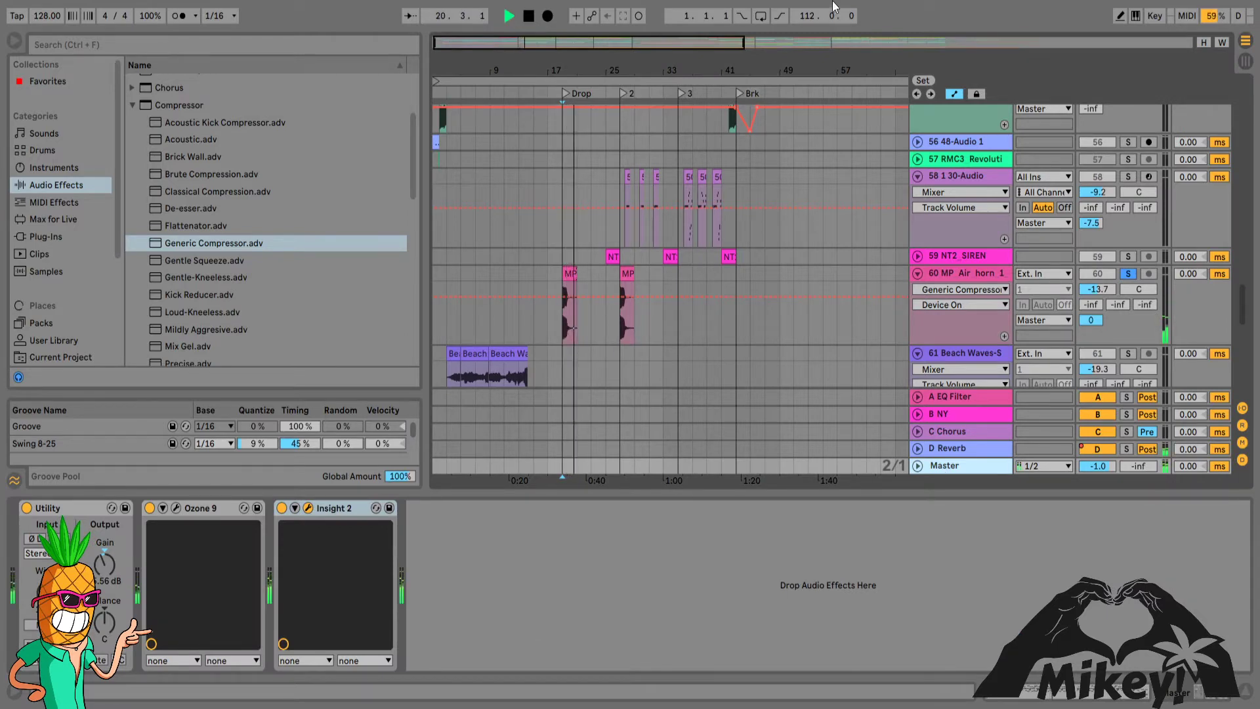
- Lower the Brick Wall threshold on the MP Air horn track to -15.7 dB and audition the drop
left_click(974, 277)
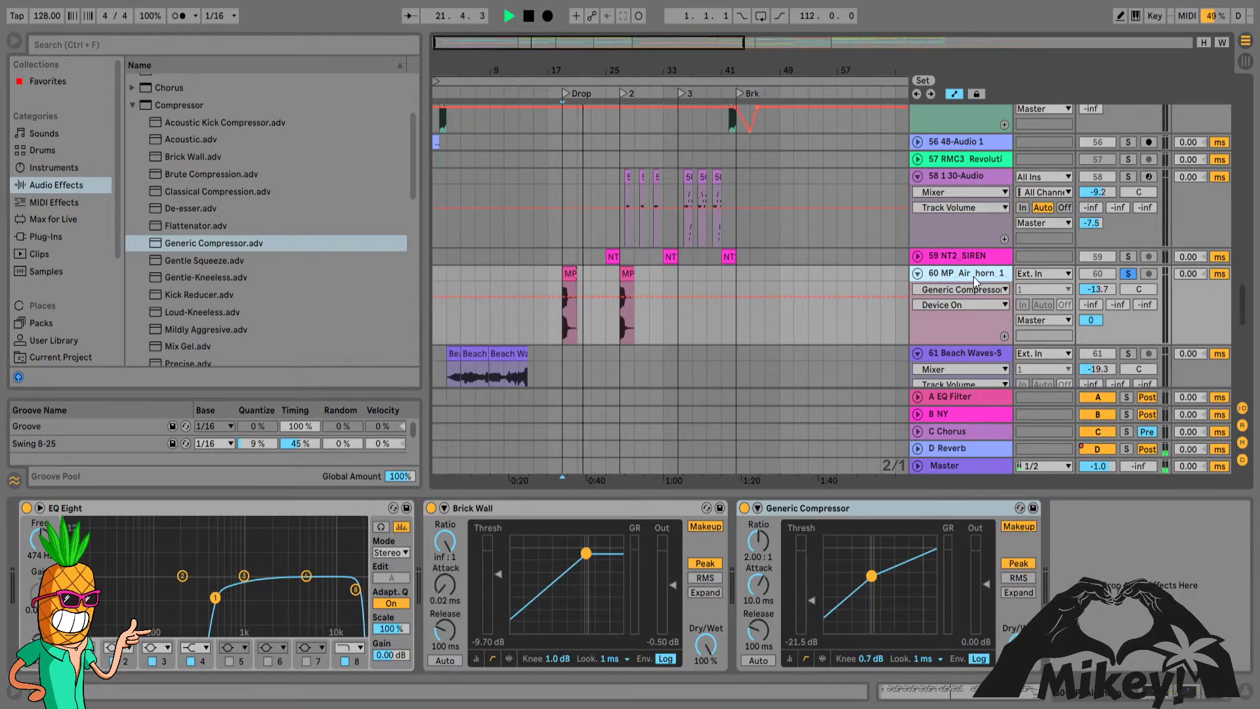
left_click(493, 574)
left_click_drag(492, 574, 502, 587)
key("space")
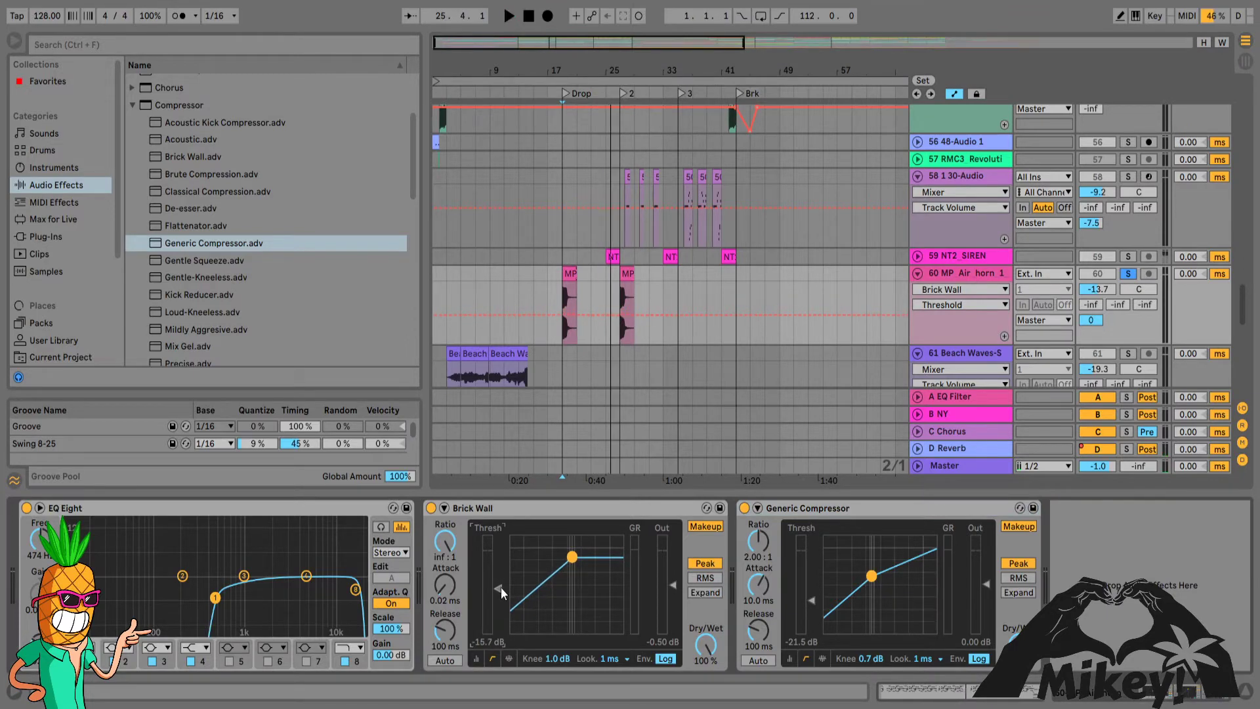
key("space")
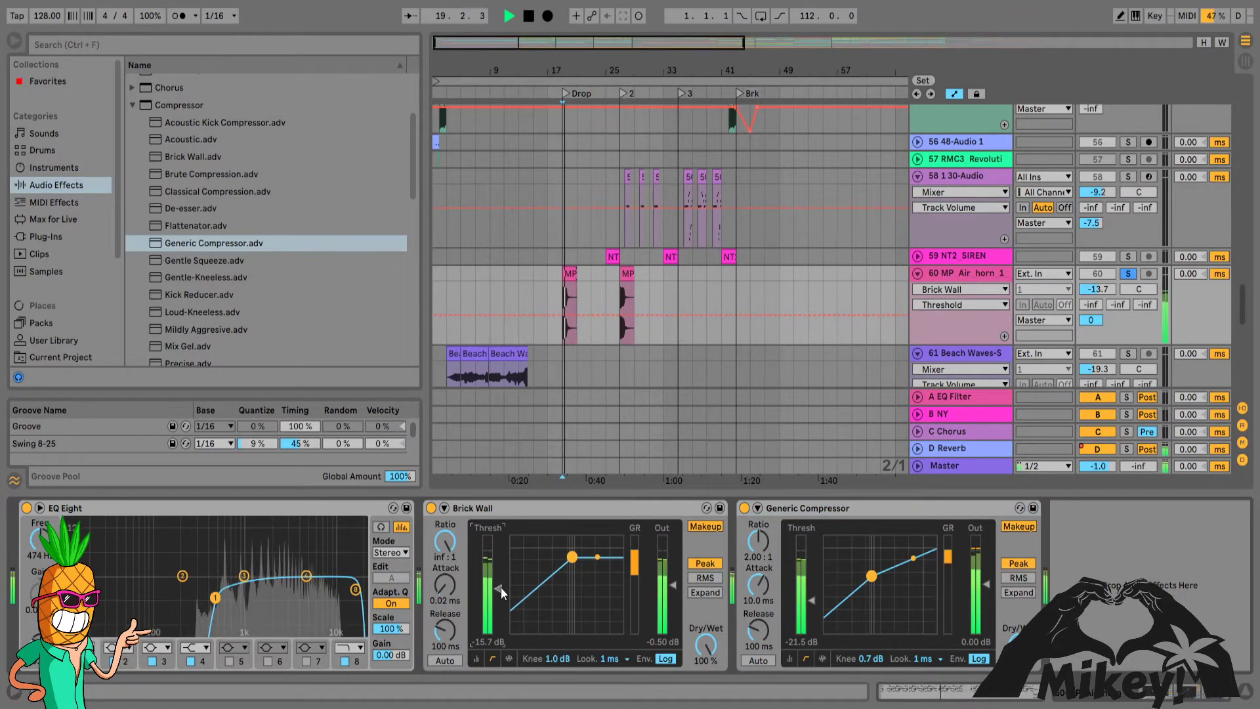
key("space")
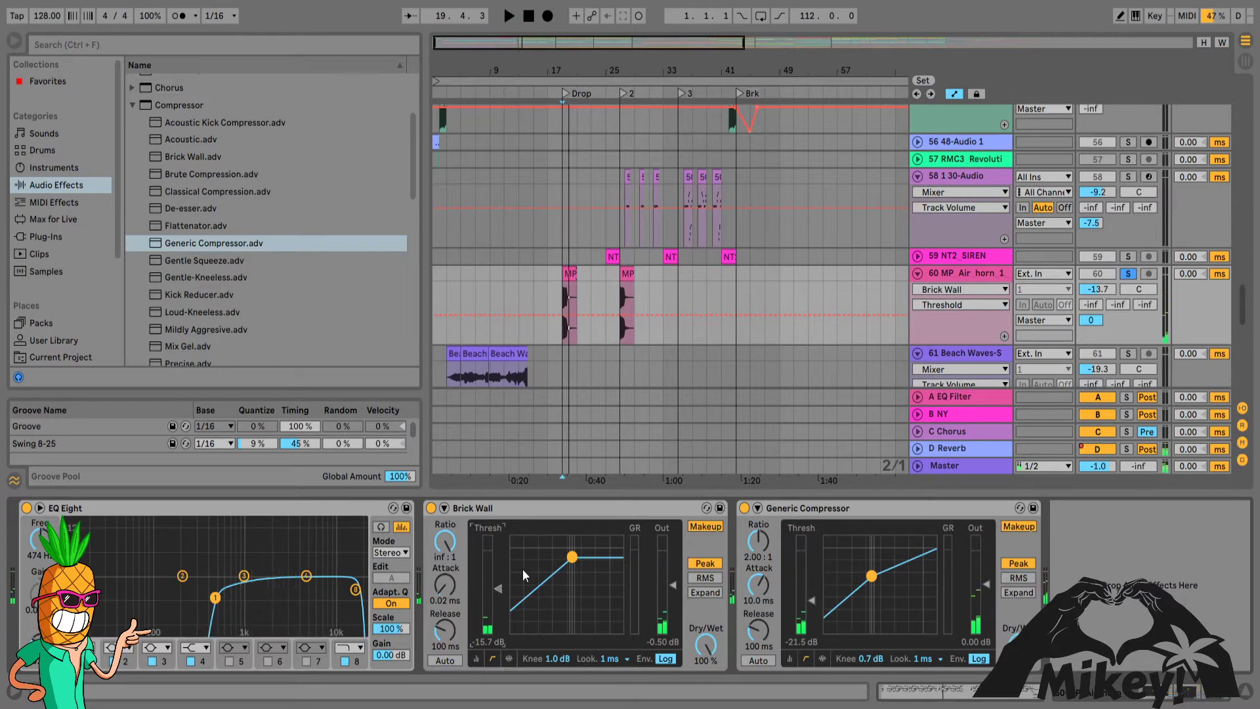
- Bring up Insight 2 on the Master track and play the soloed air horn at the drop
left_click(938, 465)
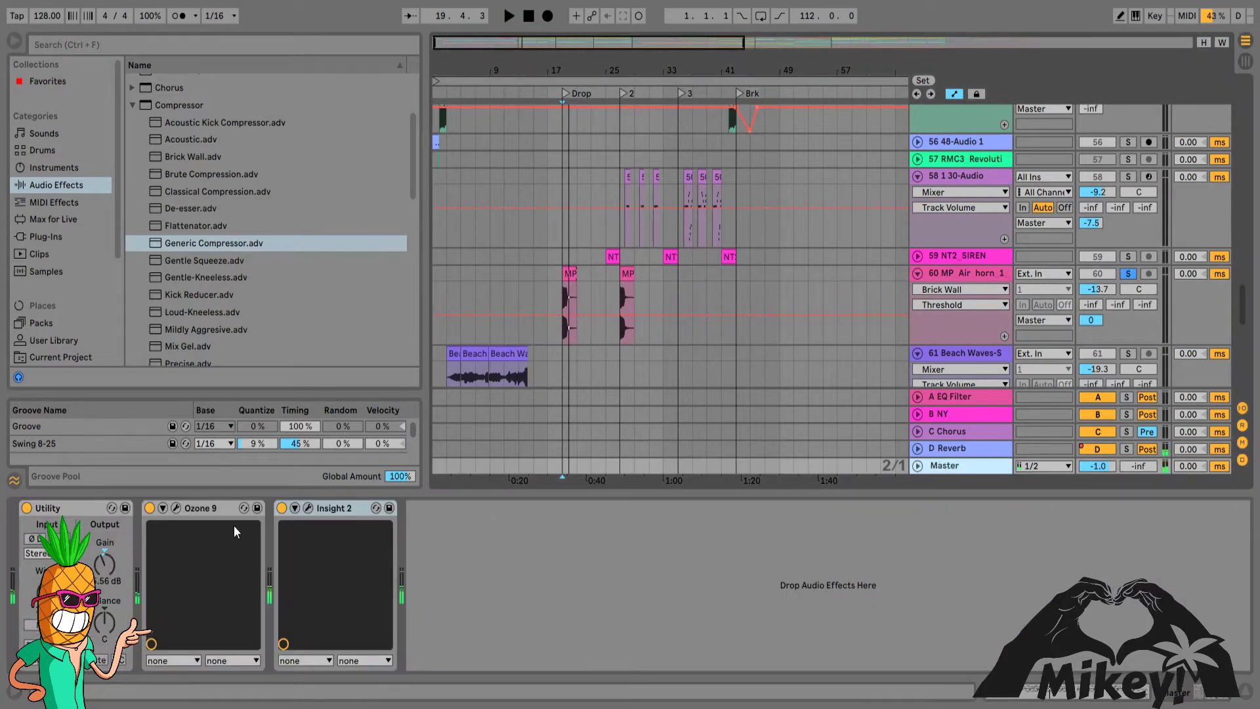
left_click(307, 509)
key("space")
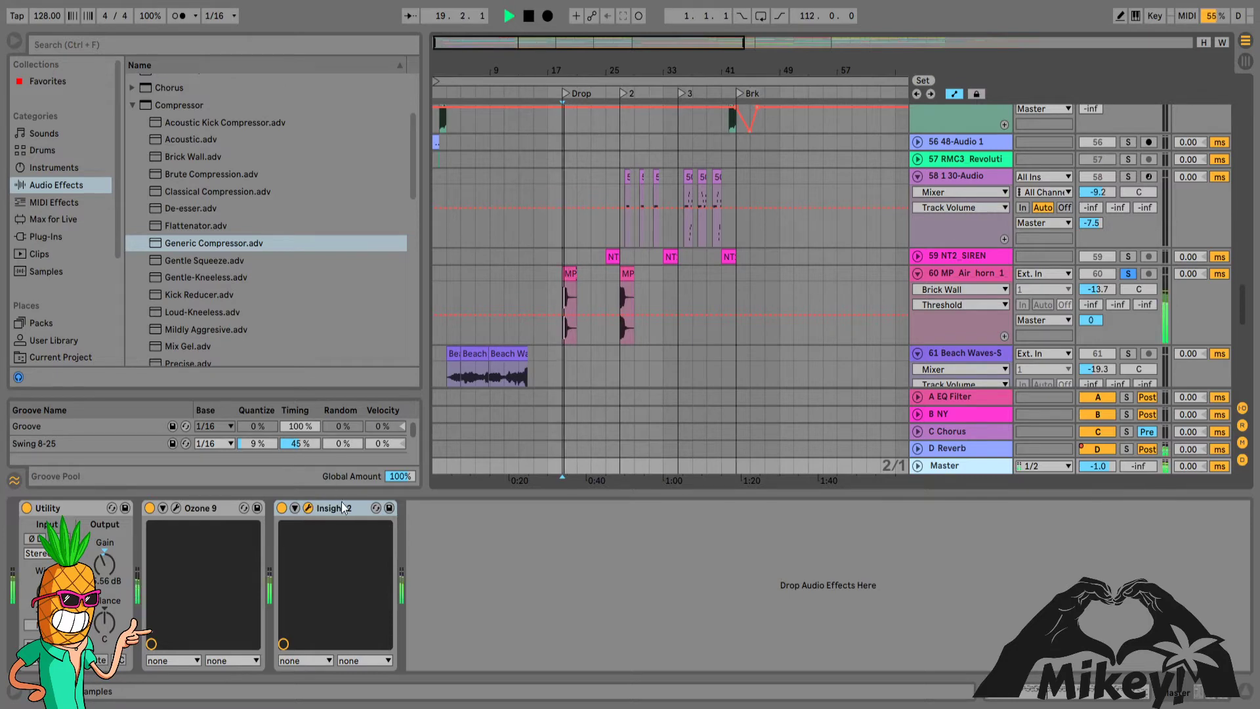
key("space")
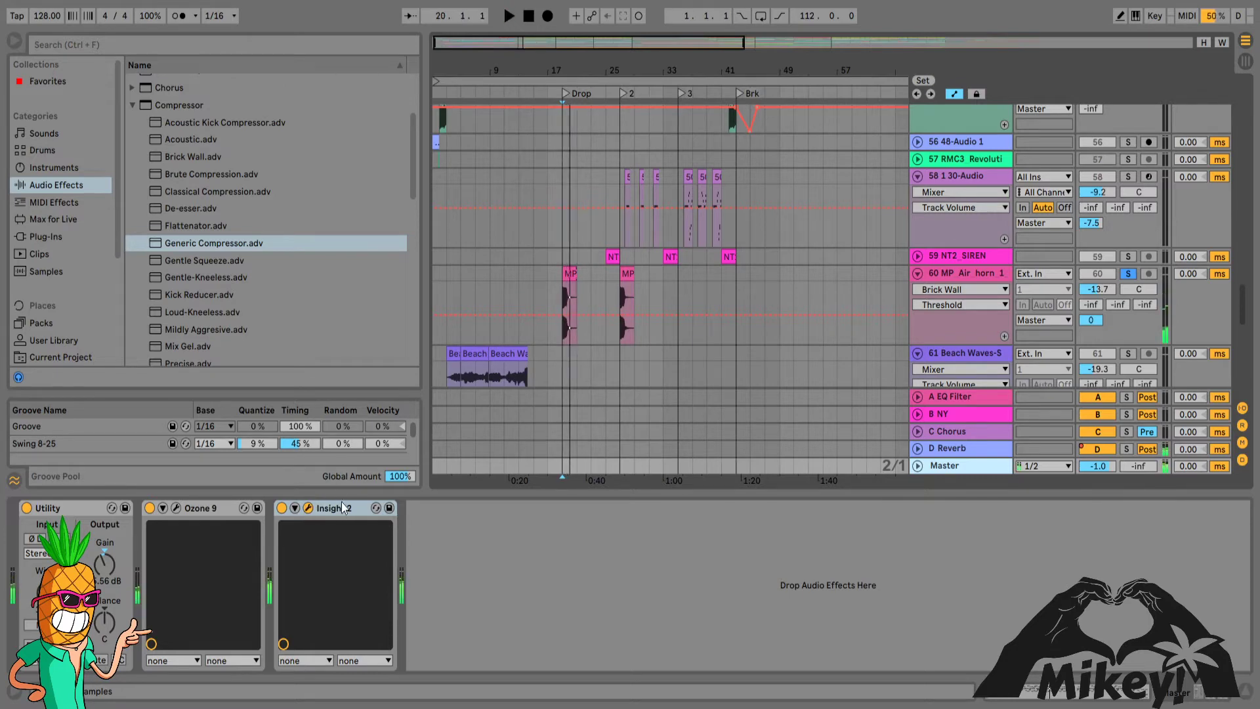
- Unsolo the MP Air horn track and audition the drop in the full mix
left_click(1130, 273)
key("space")
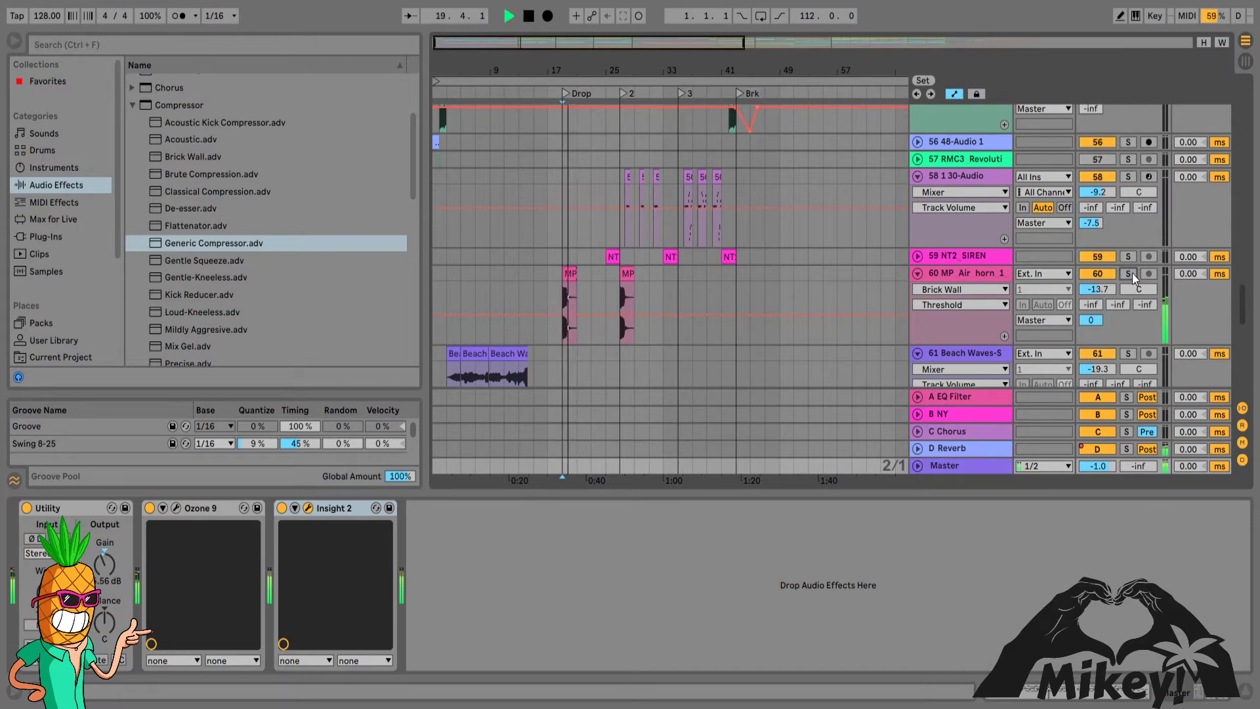
key("space")
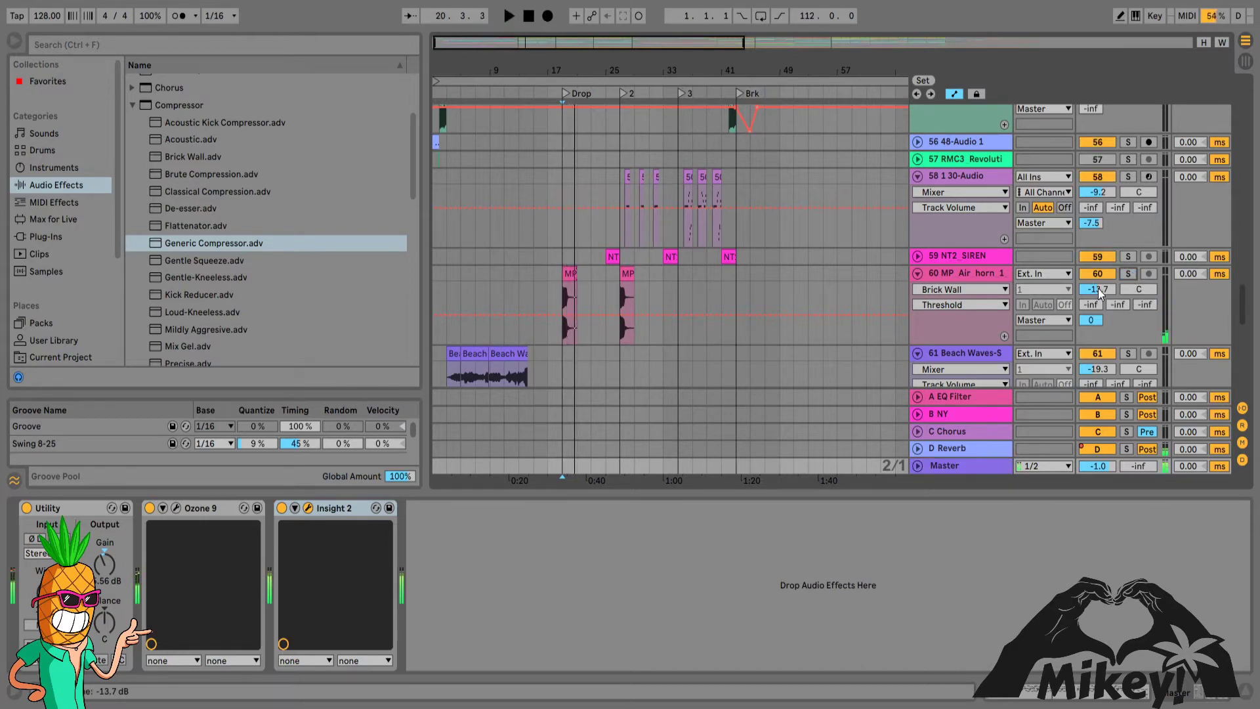
- Lower the MP Air horn track volume to -16.7 dB and audition it in the mix
left_click(1088, 290)
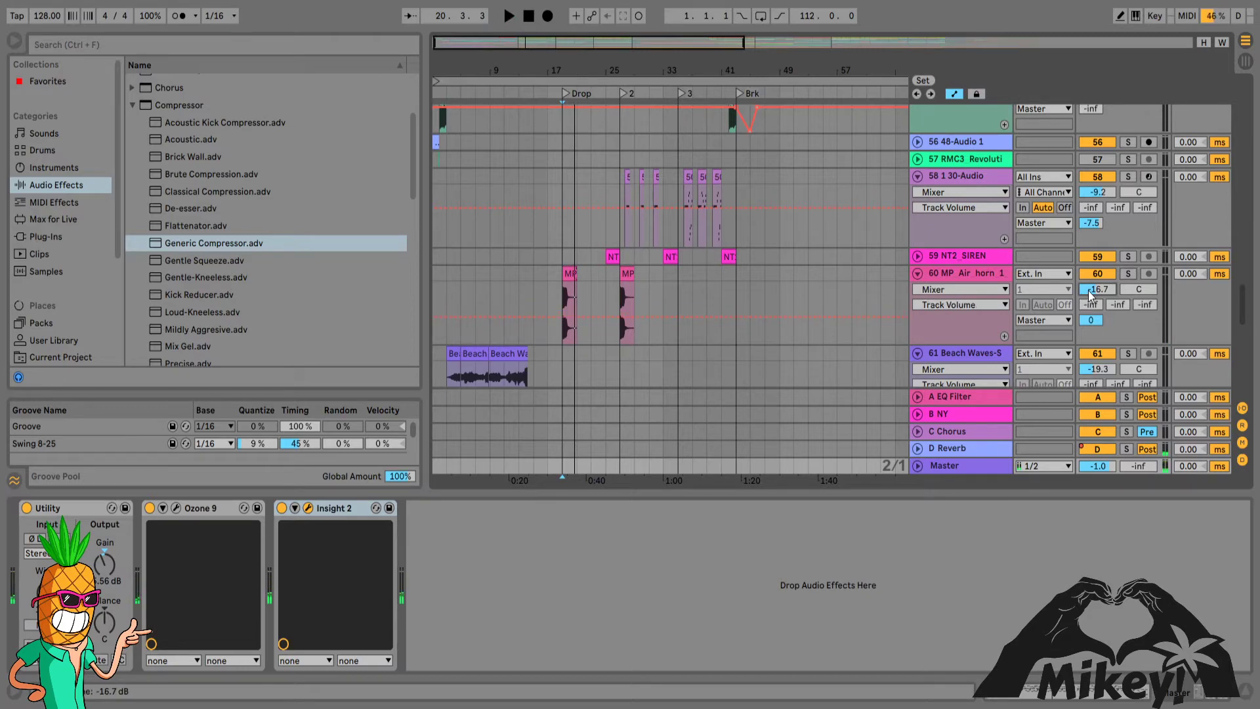
key("space")
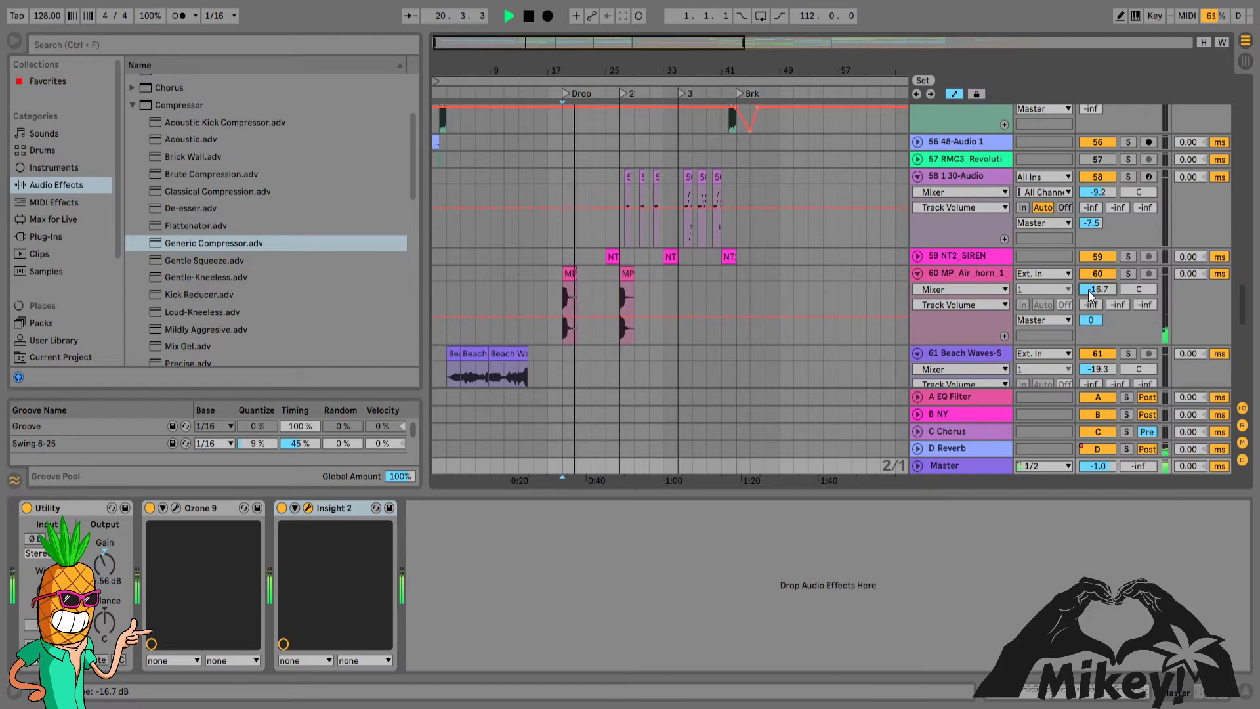
key("space")
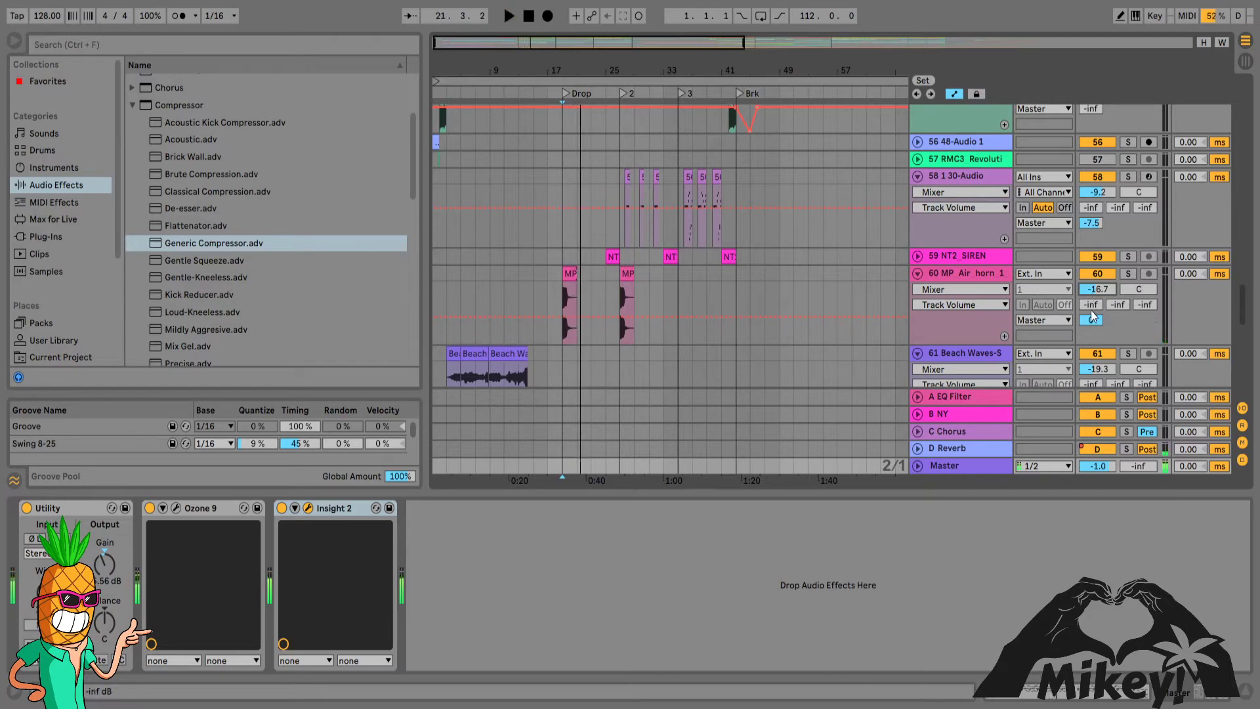
- Set the MP Air horn track's D-Reverb send to -inf and audition the drop
left_click(1091, 320)
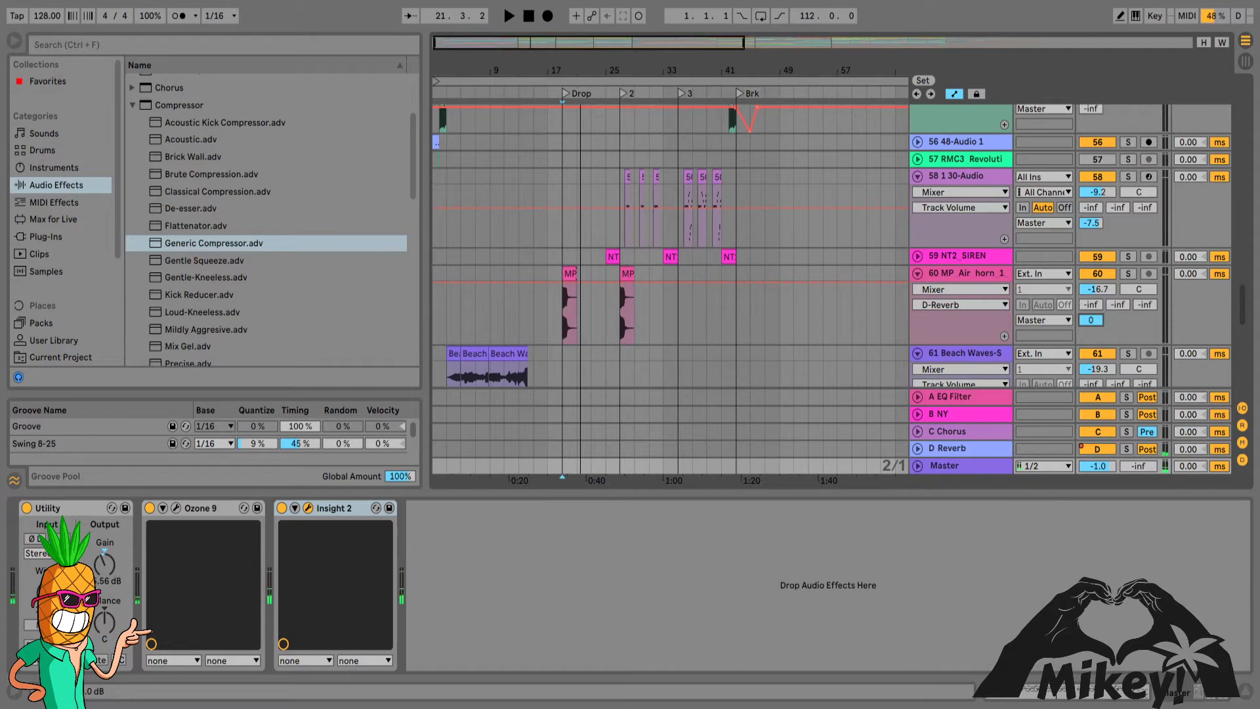
left_click_drag(1092, 320, 1093, 318)
key("space")
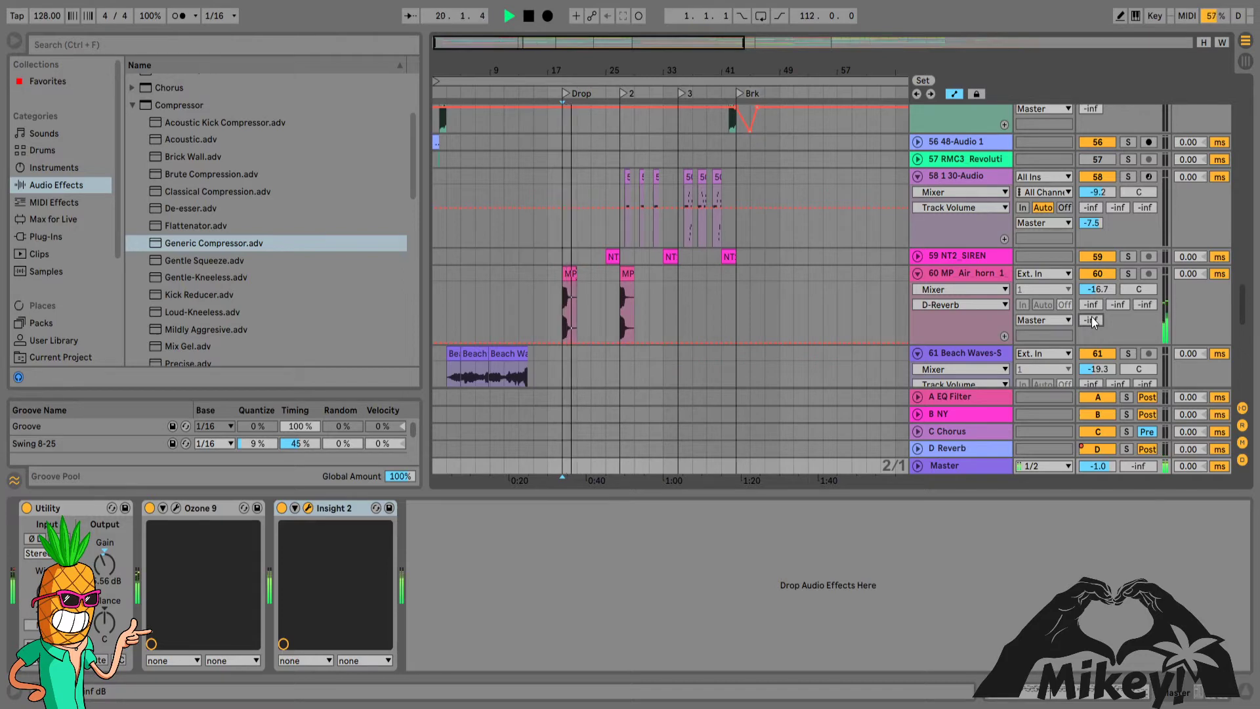
key("space")
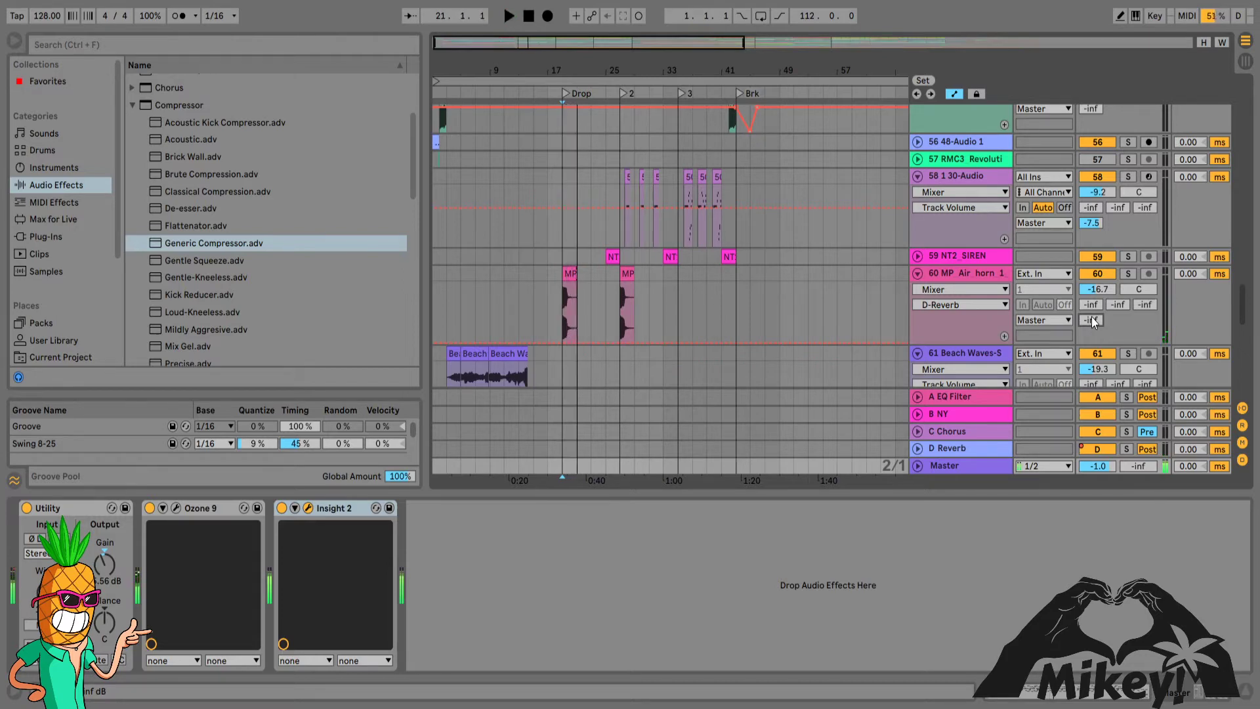
- Solo the MP Air horn track, play the drop and display the track's device chain
left_click(1128, 274)
key("space")
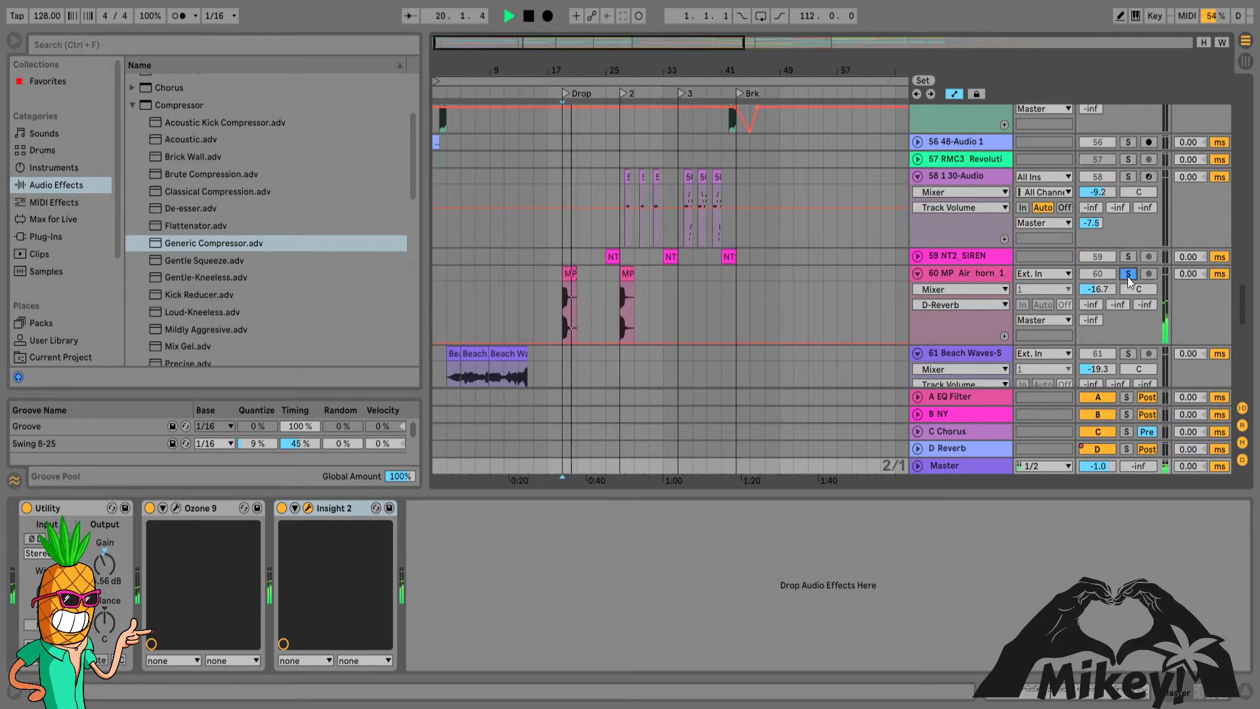
left_click(951, 271)
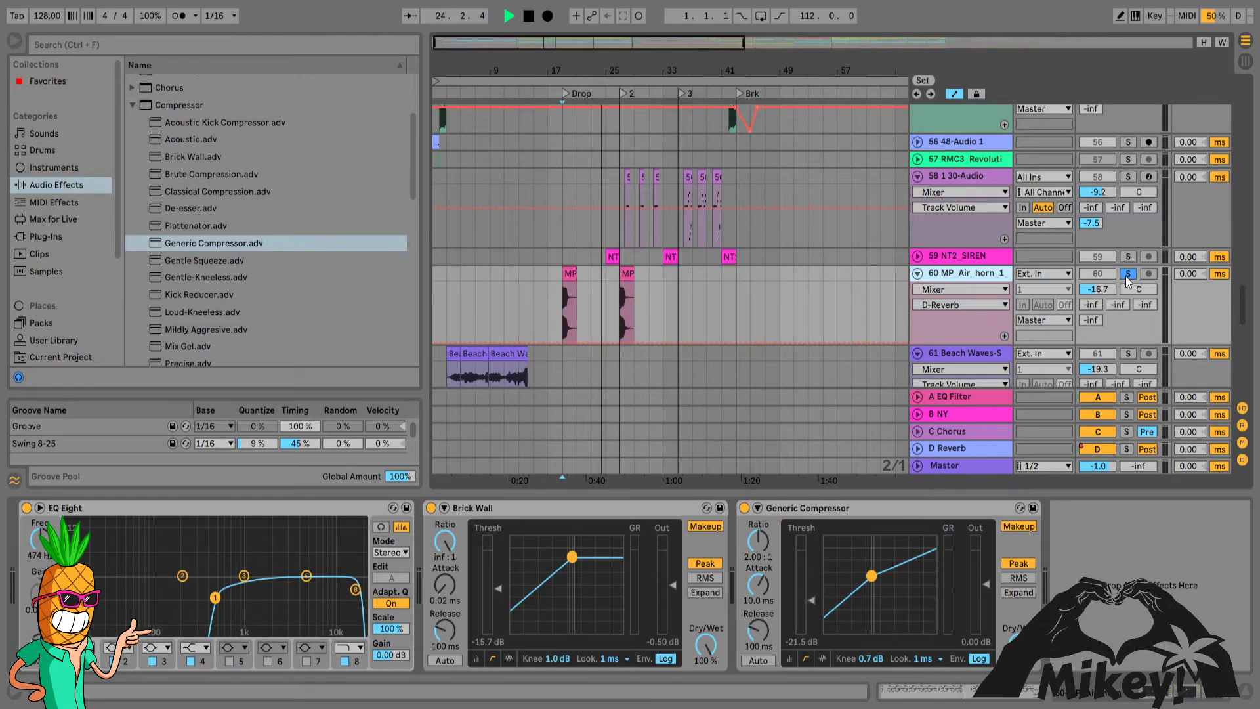
- Bypass Brick Wall and Generic Compressor on the air horn track and listen to the drop without compression
left_click(431, 507)
left_click(744, 508)
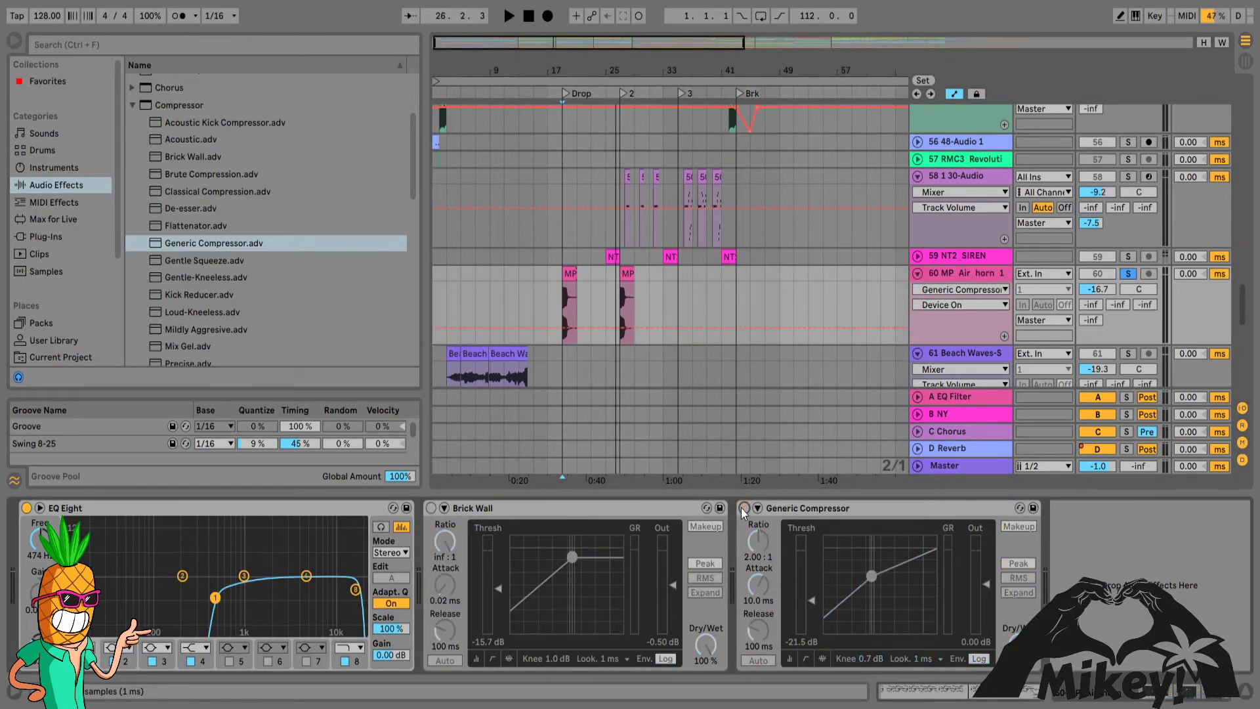
key("space")
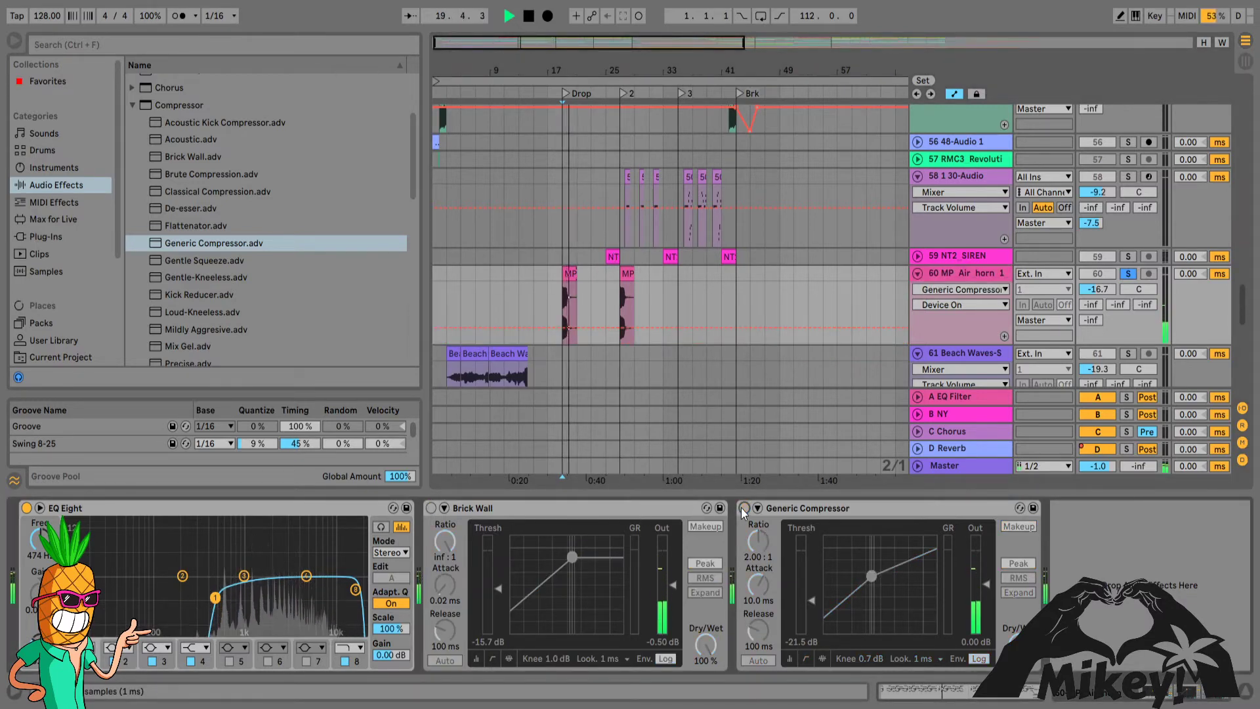
key("space")
- Re-enable Generic Compressor and Brick Wall on the air horn track and replay the drop for comparison
left_click(744, 508)
left_click(431, 508)
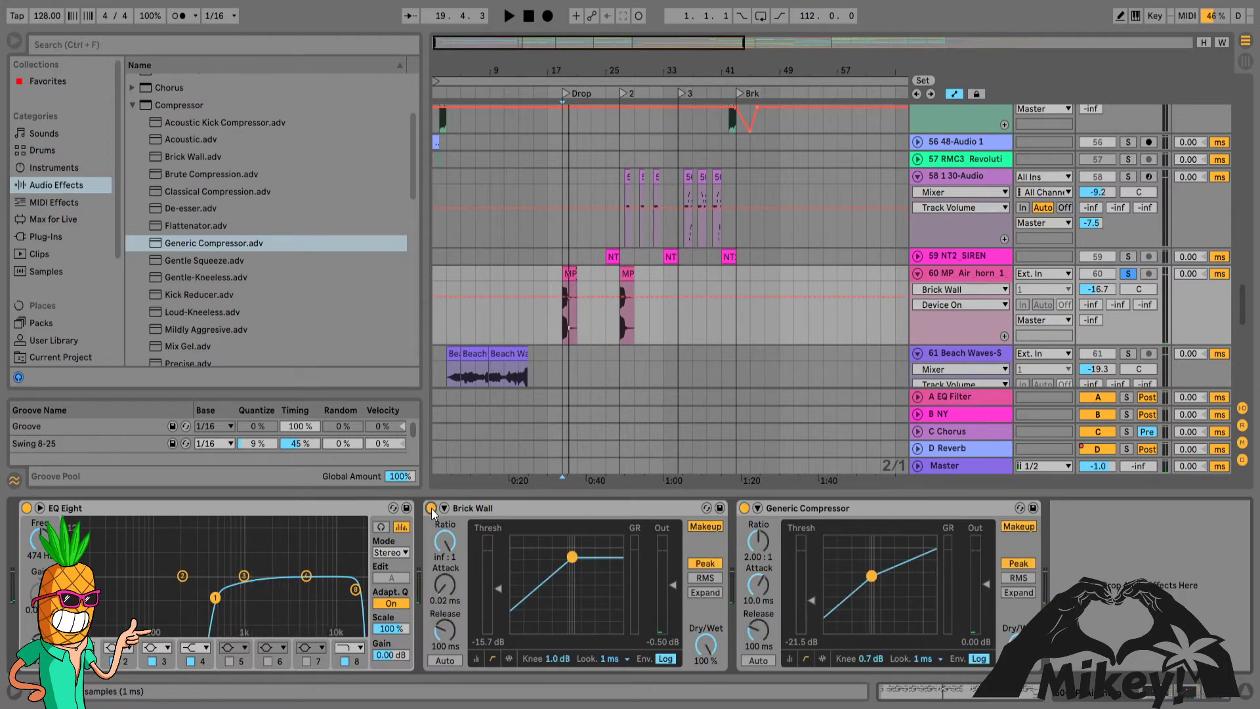
key("space")
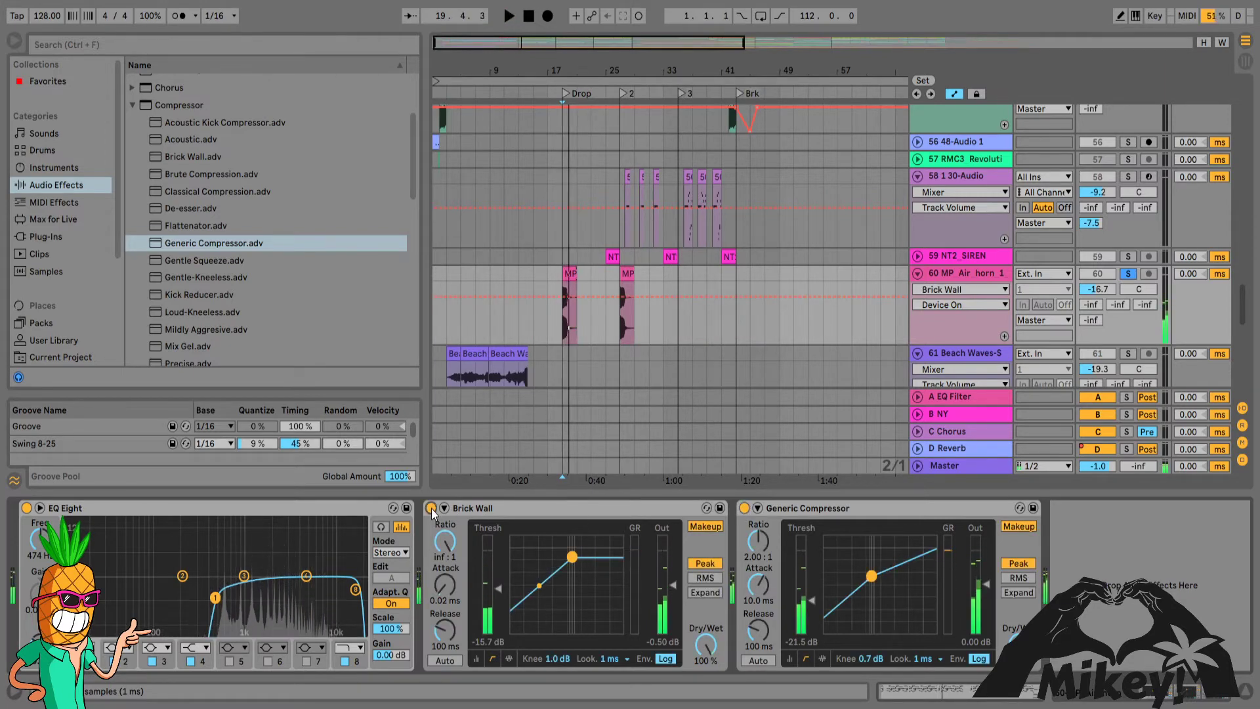
key("space")
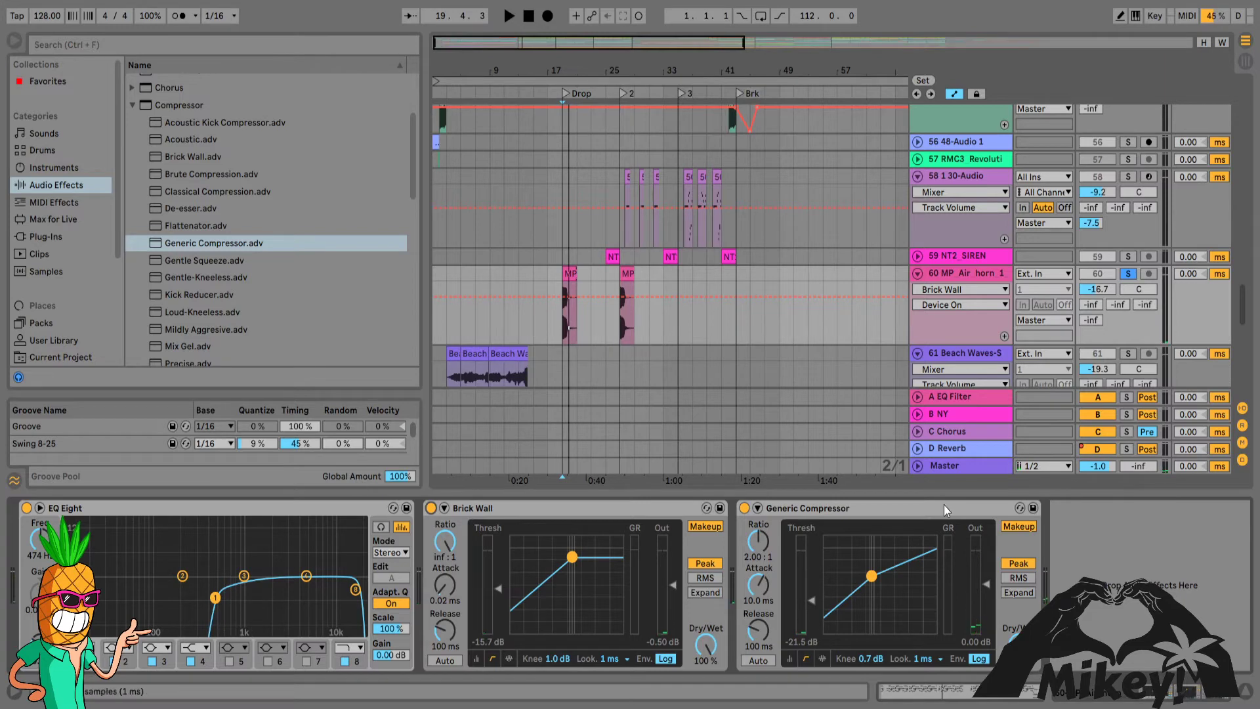
- Bypass only the Generic Compressor and audition the air horn with just Brick Wall active
left_click(744, 509)
key("space")
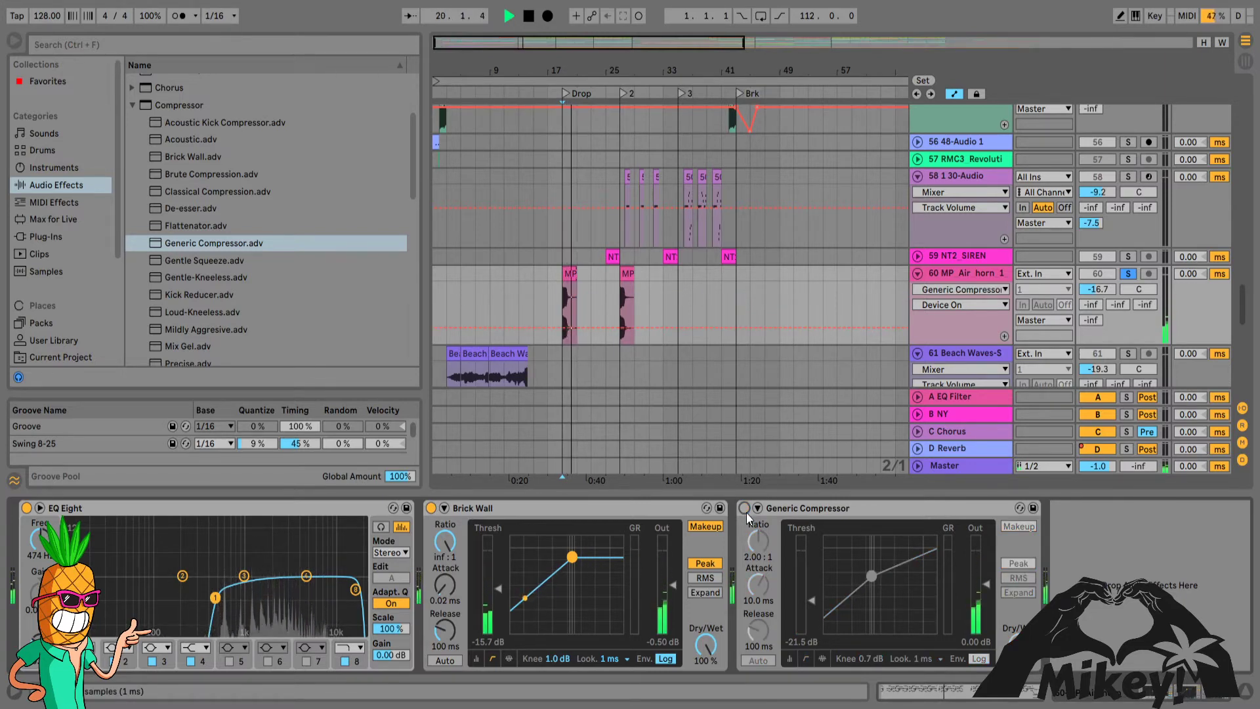
key("space")
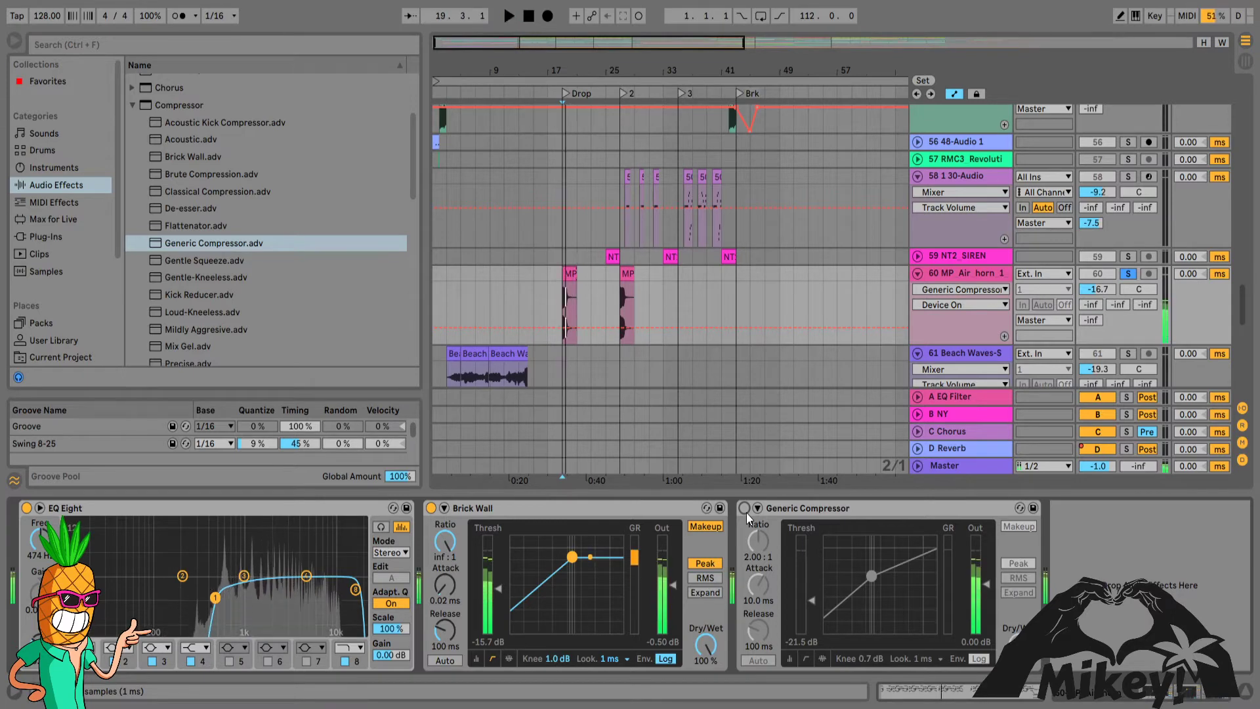
- Unsolo the MP Air horn track, play the drop in the full mix and display the Master track's device chain
left_click(1128, 273)
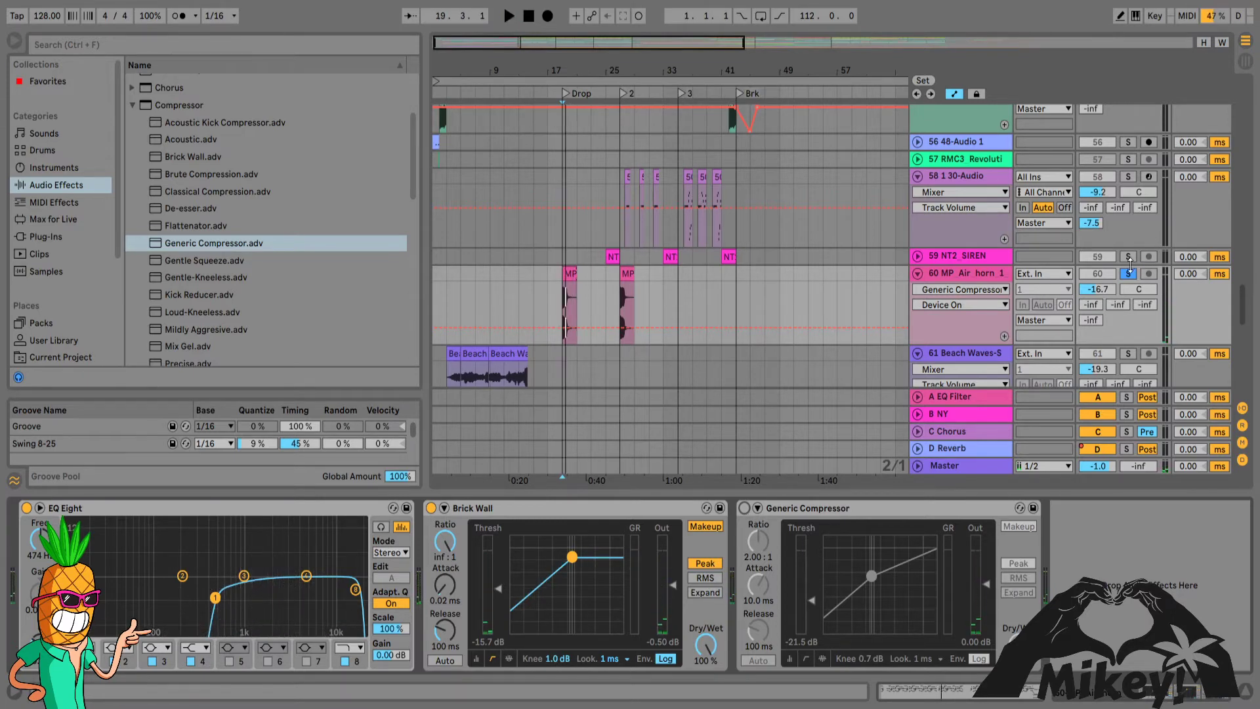
key("space")
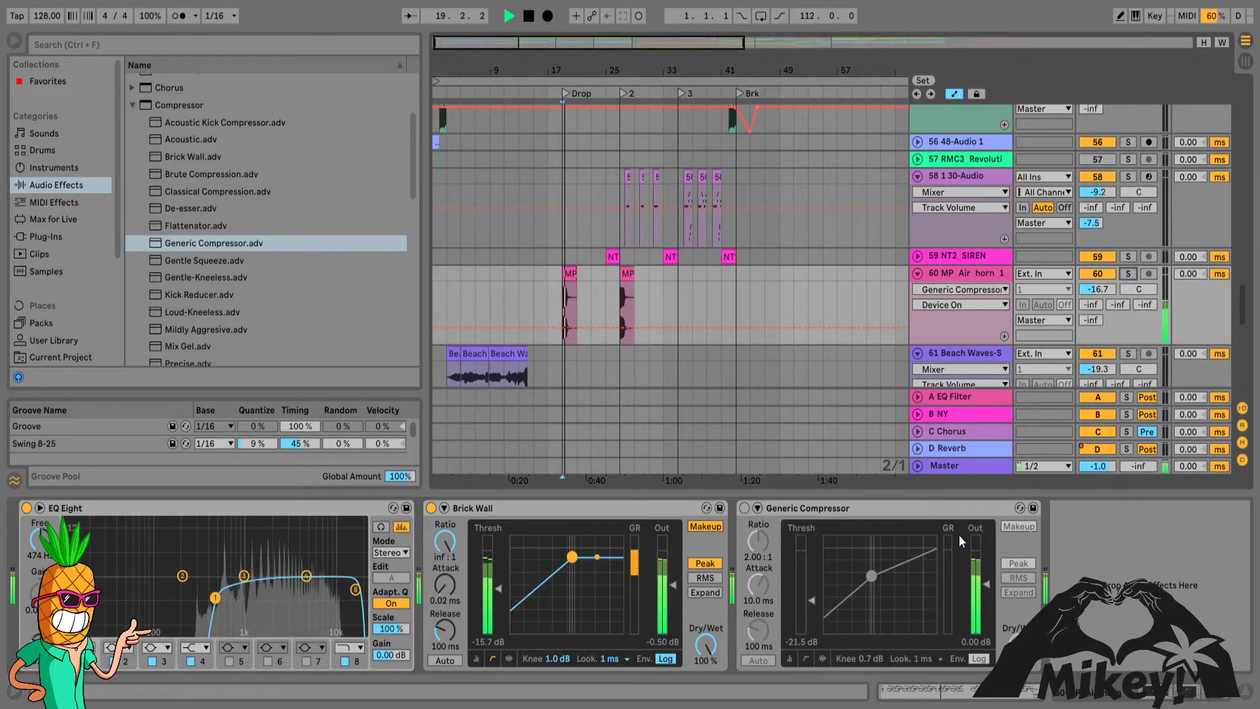
left_click(954, 467)
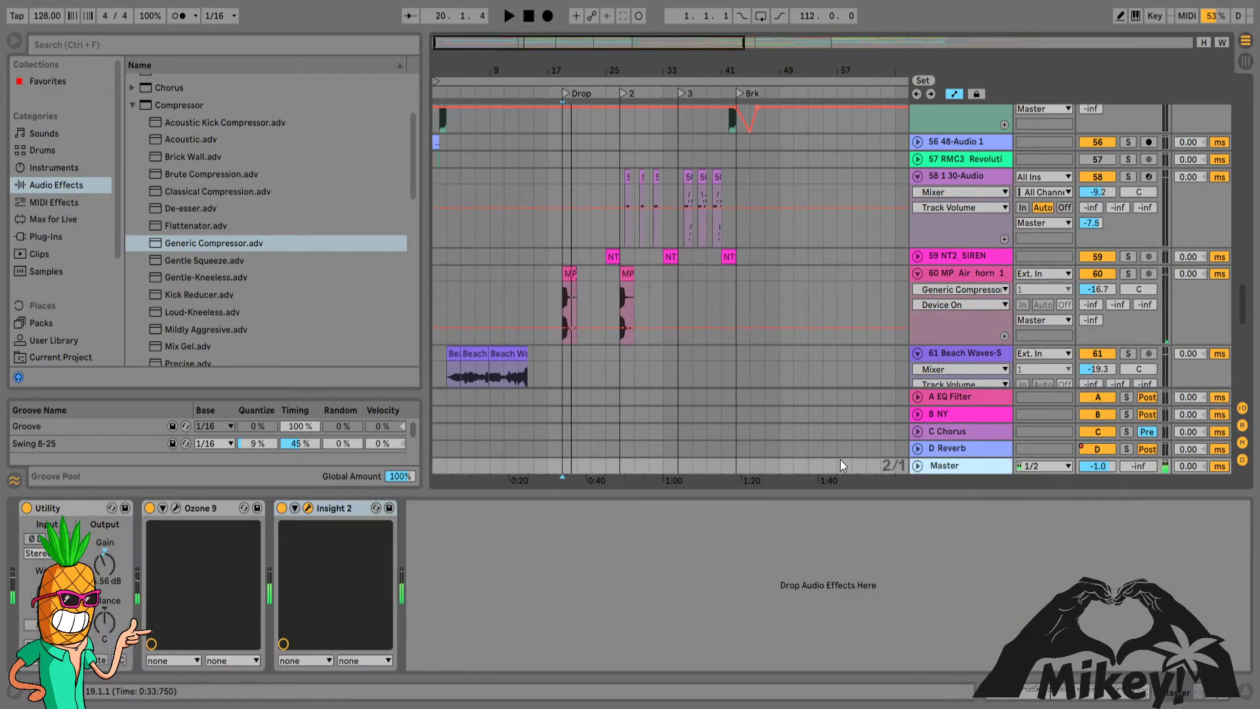
key("space")
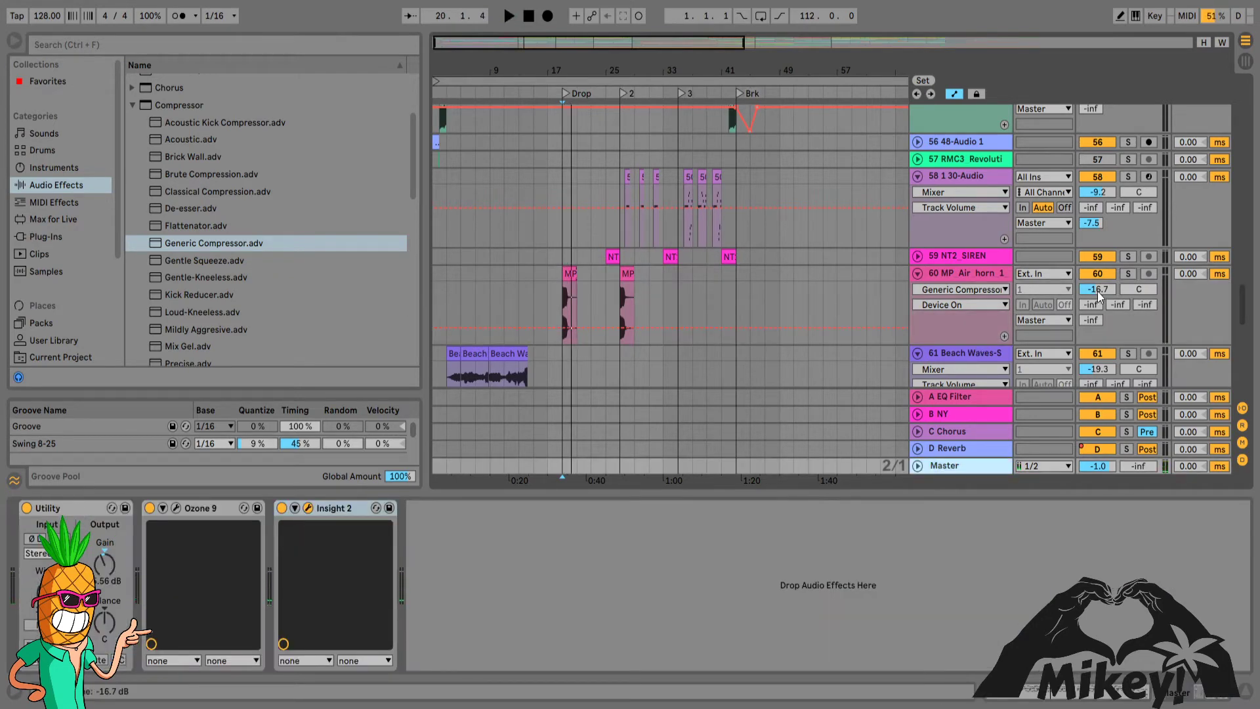
- Raise the MP Air horn track's volume to -12.7 dB while playing the drop in the full mix
key("space")
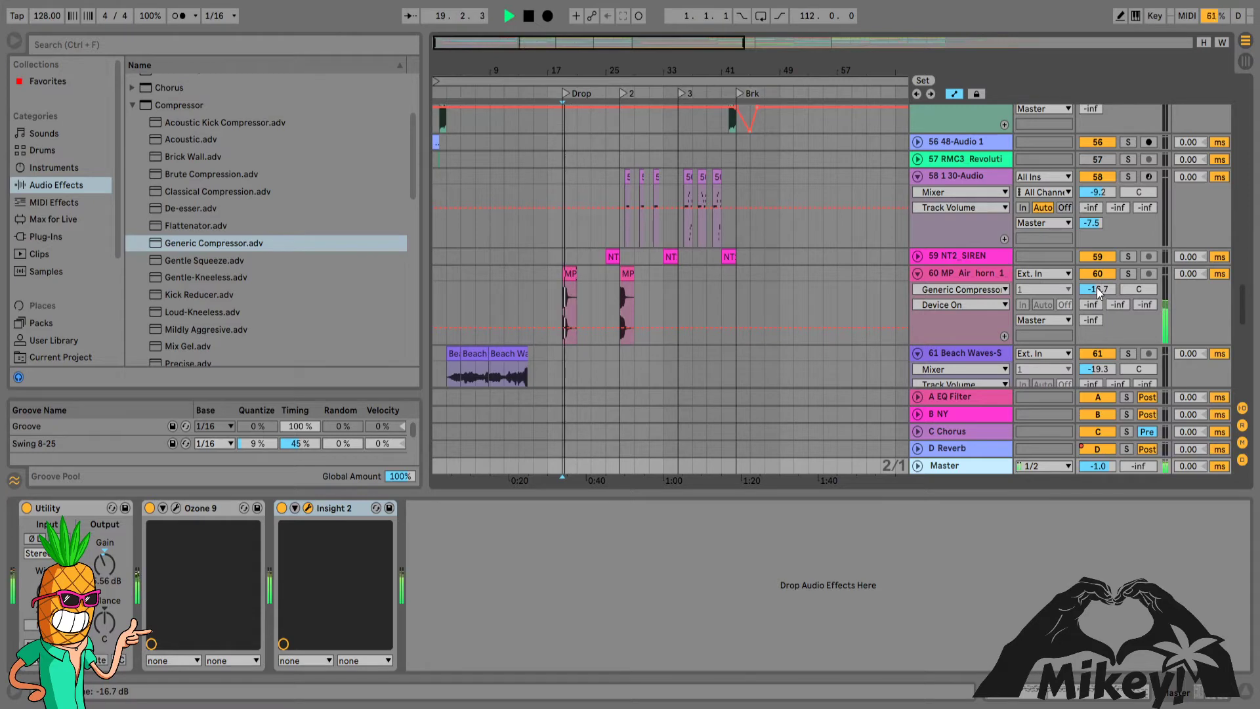
scroll(1098, 290, "up", 1)
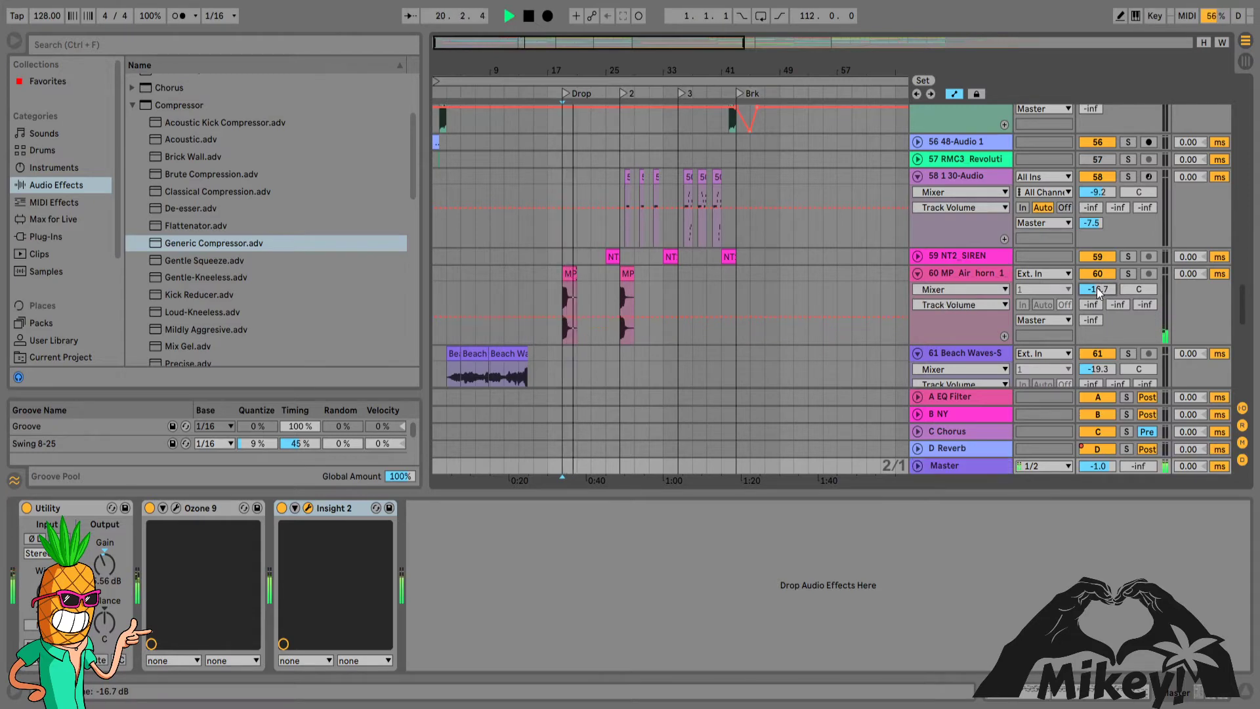
scroll(1098, 290, "up", 1)
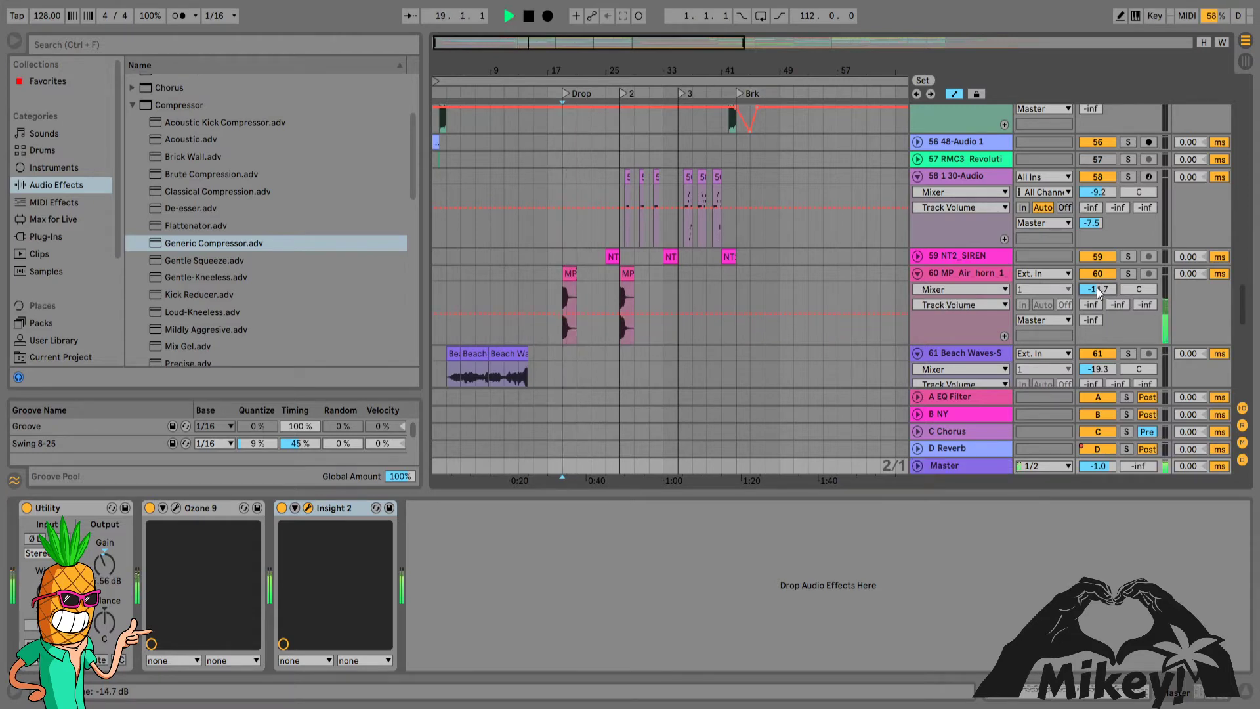
scroll(1115, 289, "up", 1)
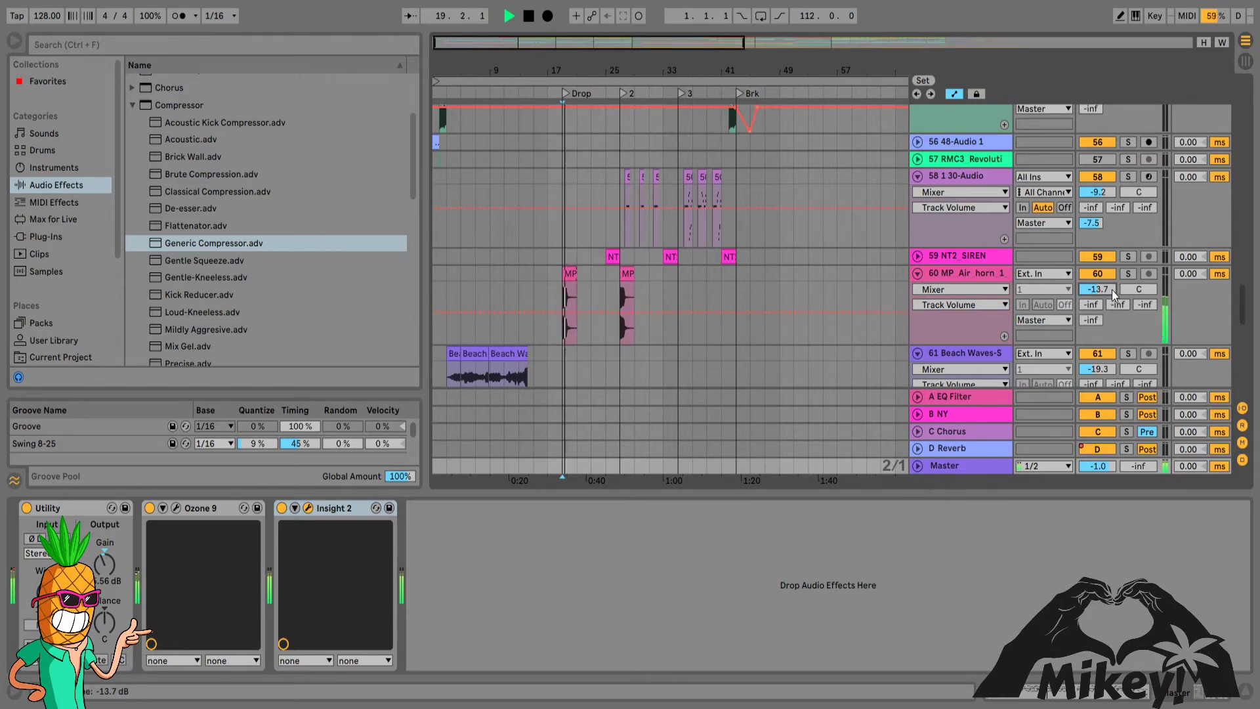
scroll(1112, 289, "up", 1)
key("space")
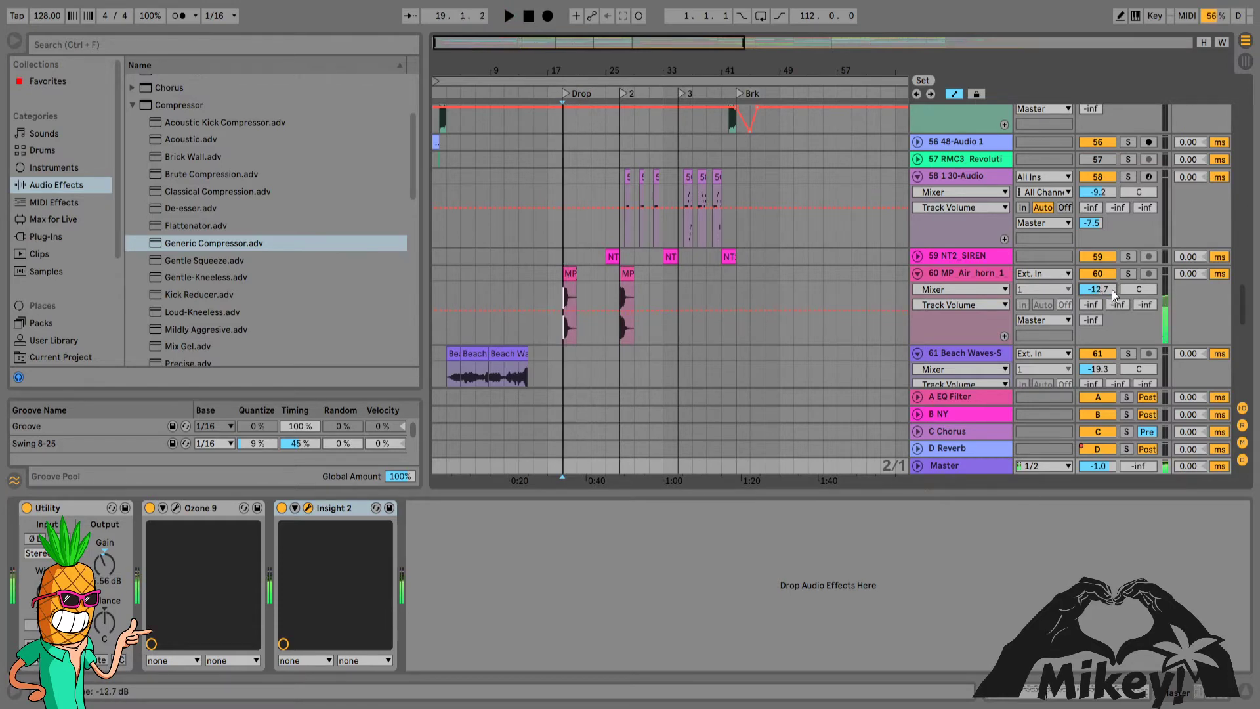
key("space")
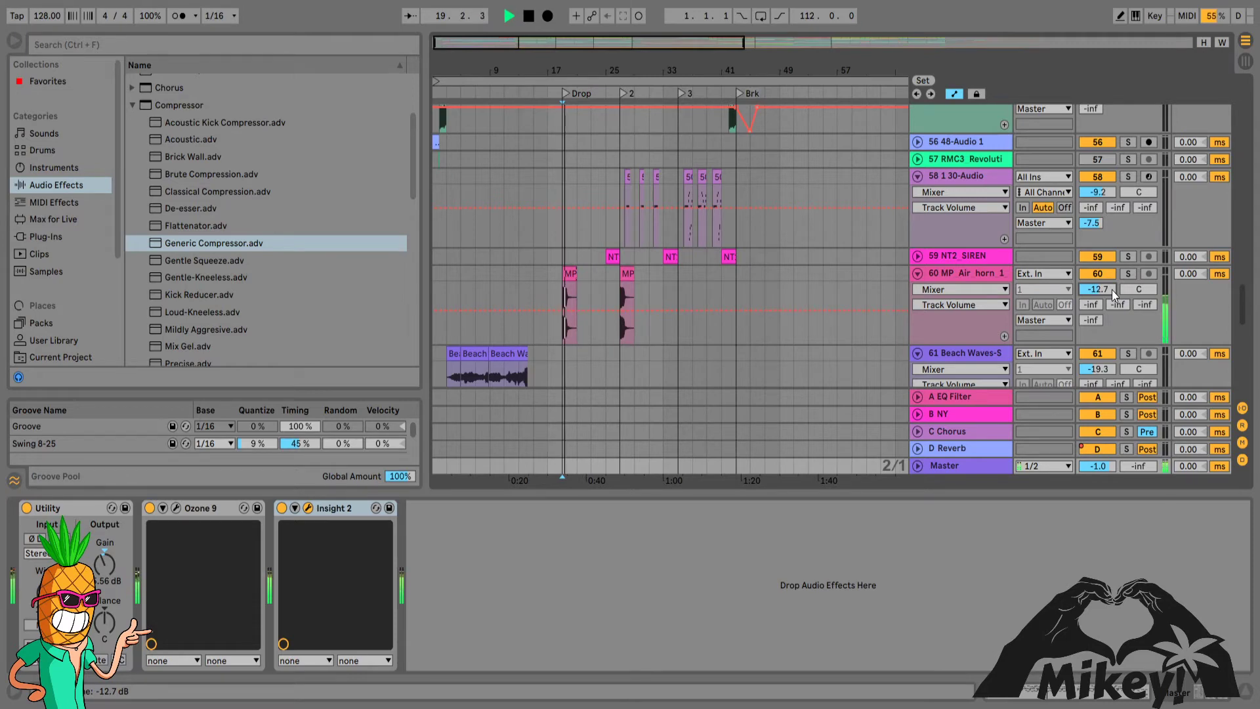
- Compare the air horn soloed and unsoloed by playing the drop both ways, leaving the full mix active
left_click(1129, 273)
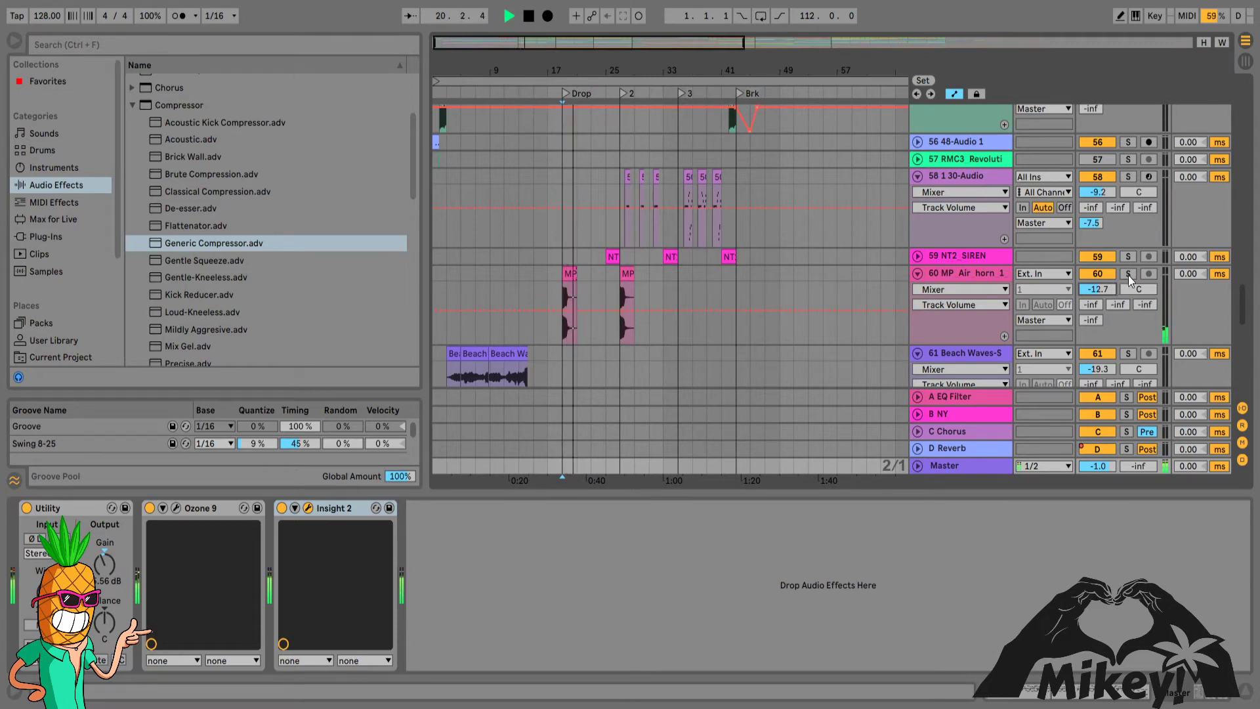
key("space")
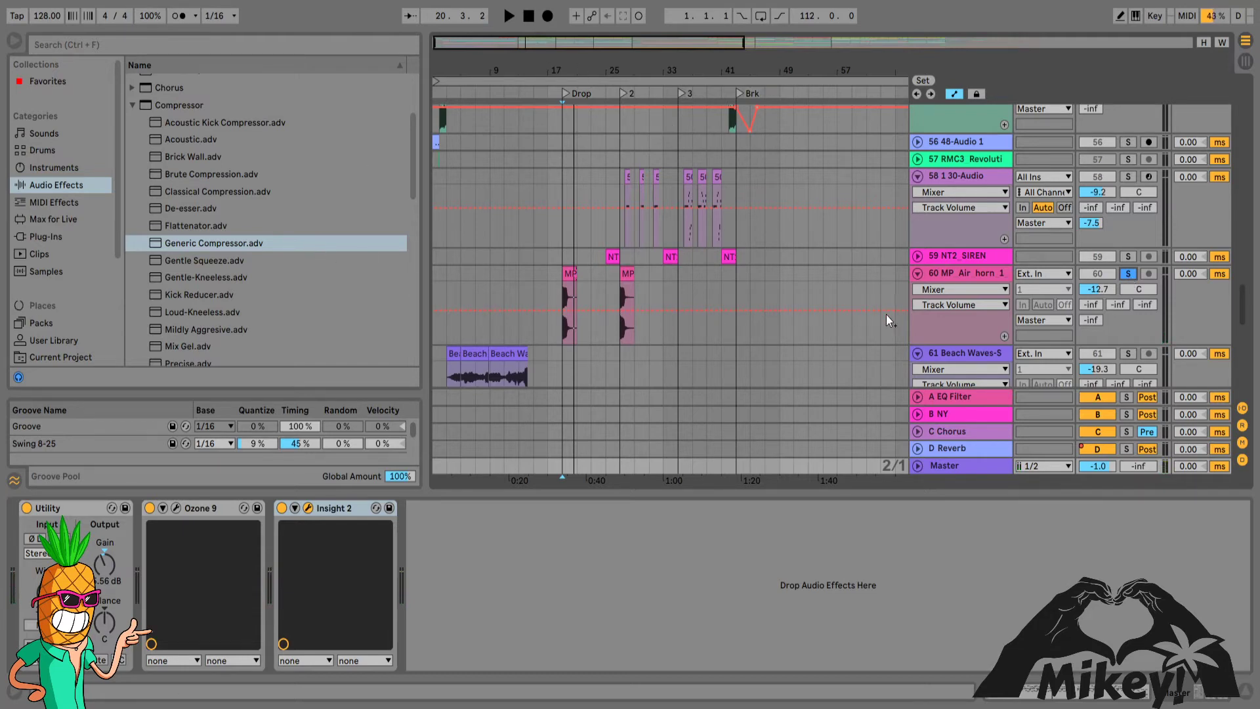
key("space")
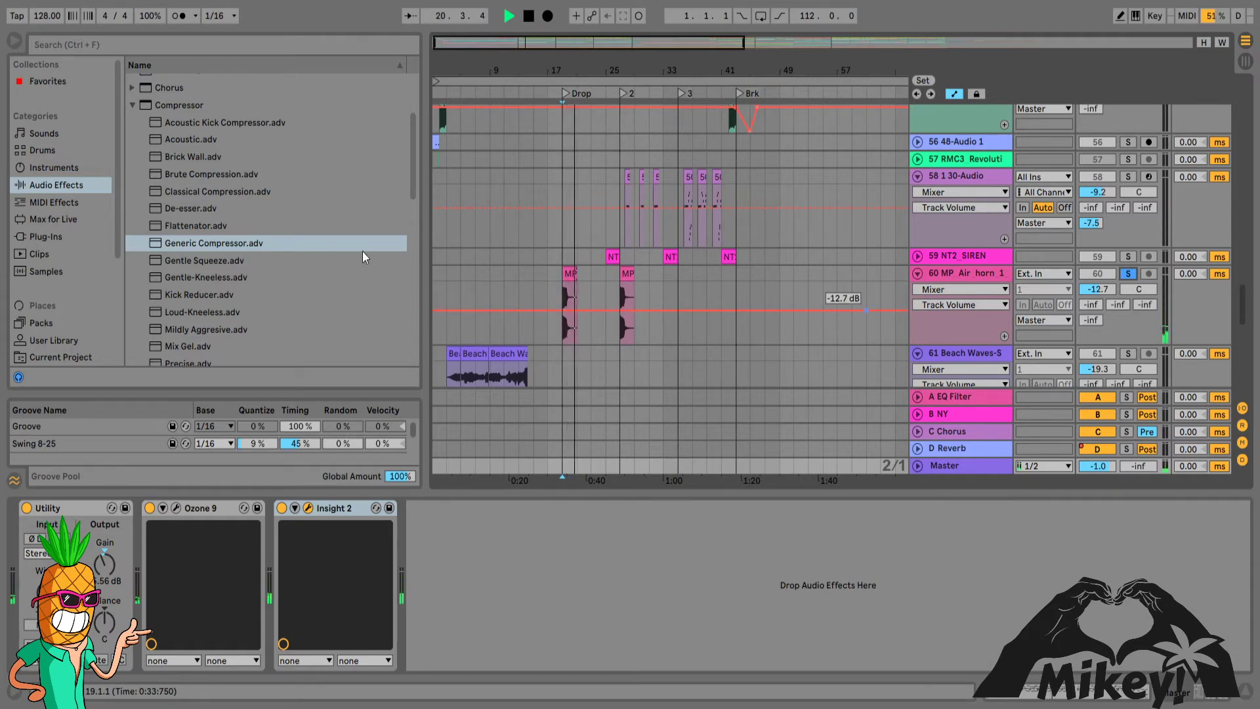
left_click(1132, 271)
key("space")
key("space")
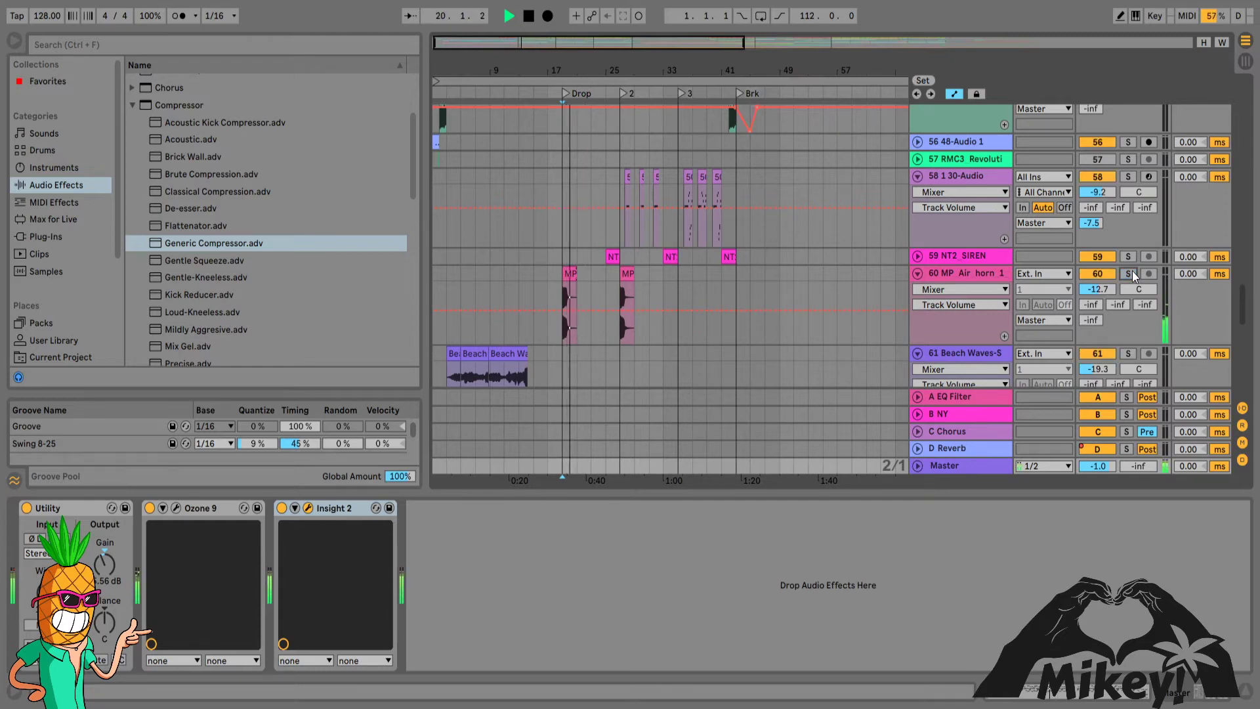
key("space")
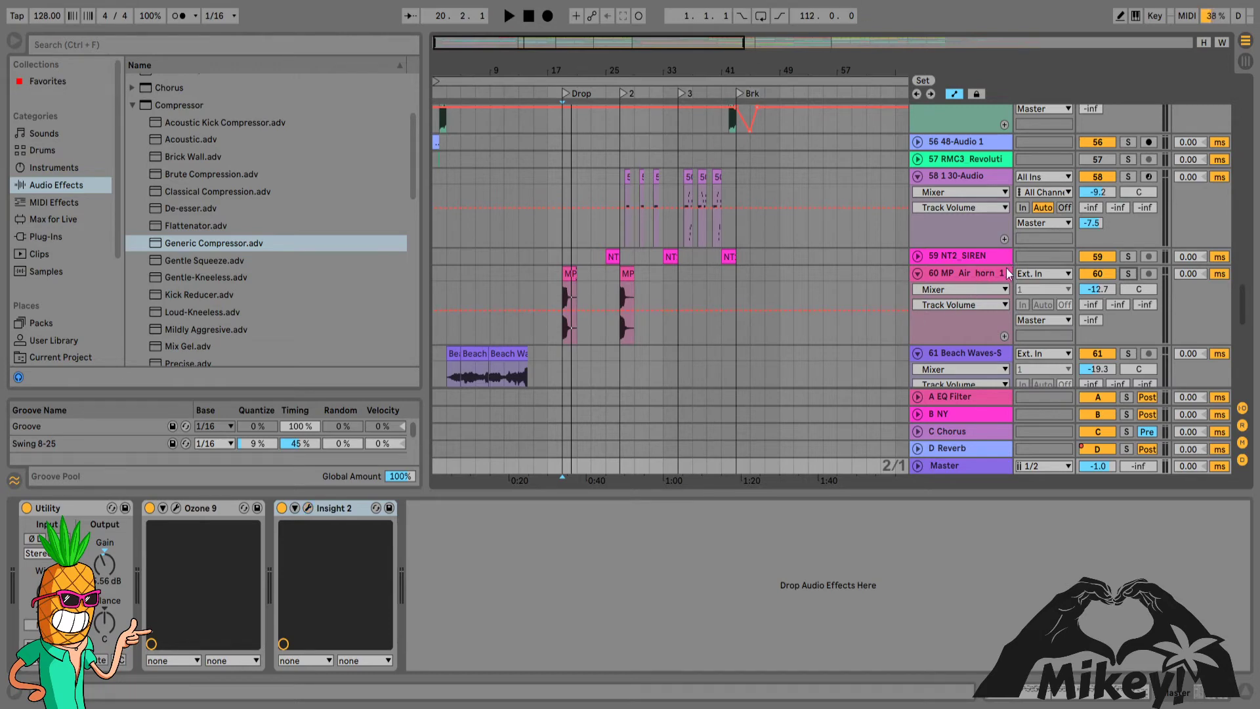
- Delete the Generic Compressor from the MP Air horn track's device chain
left_click(984, 280)
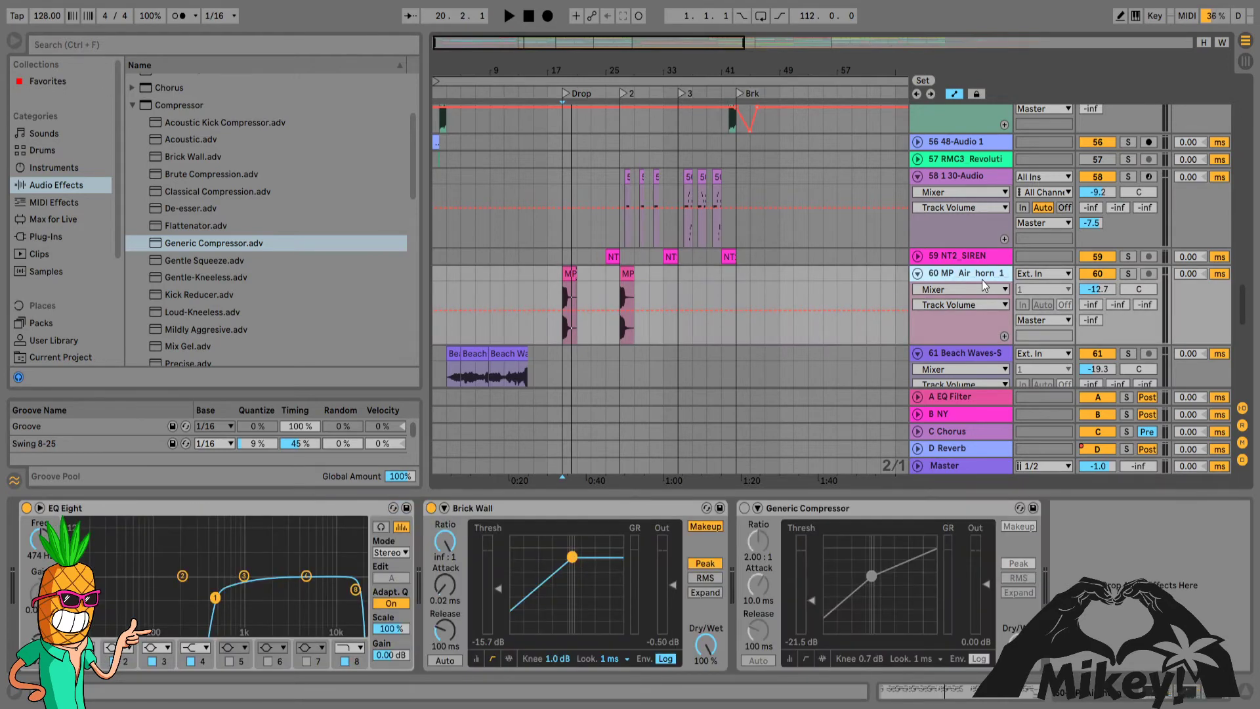
left_click(847, 512)
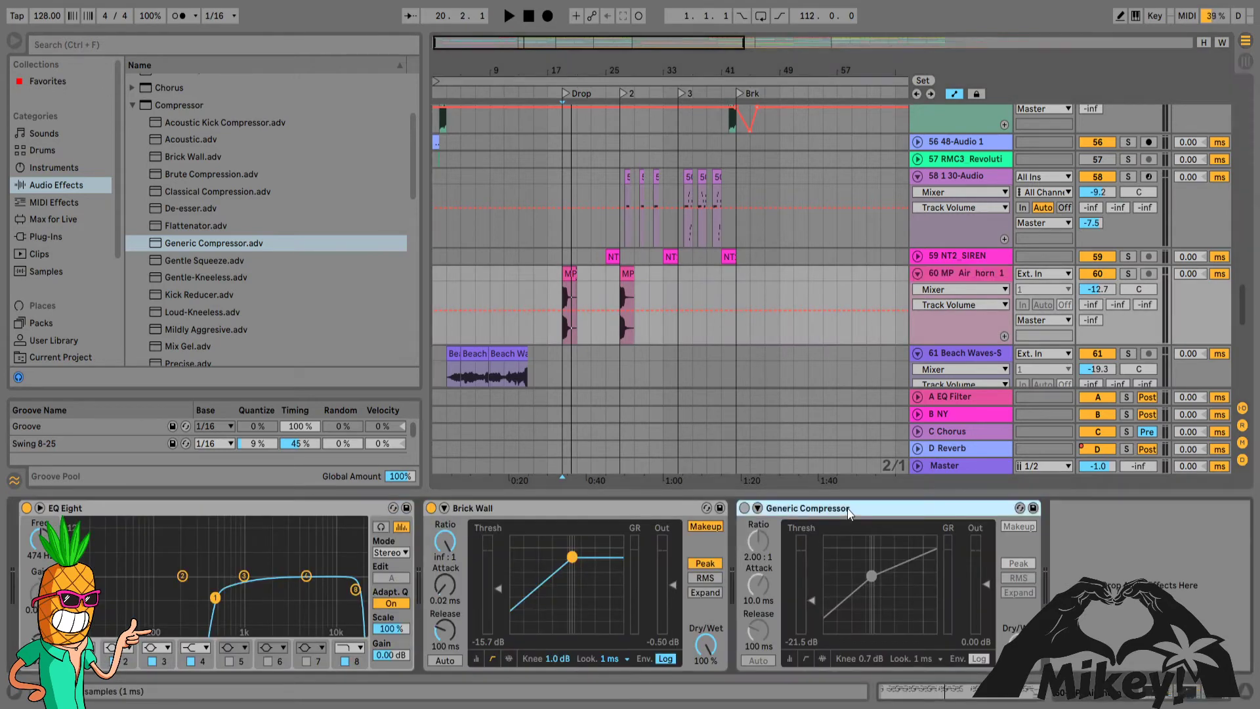
key("Delete")
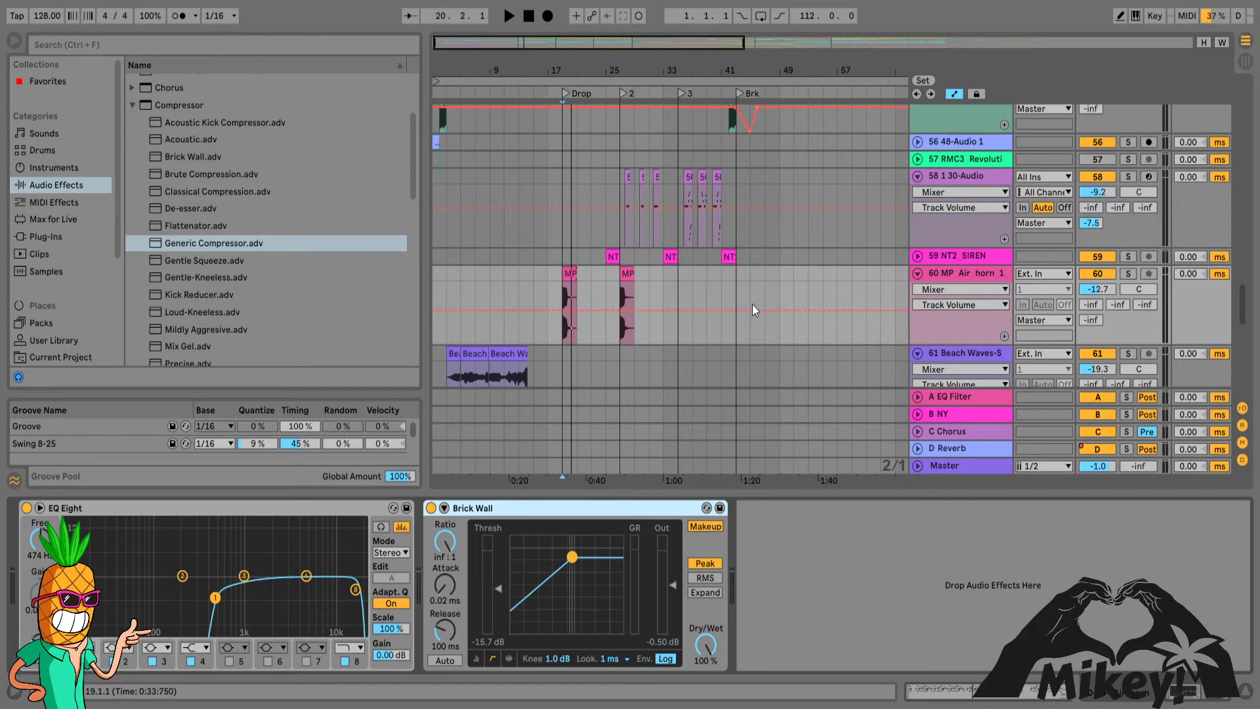
- Display the Master track's device chain and open the Insight 2 plugin
left_click(954, 466)
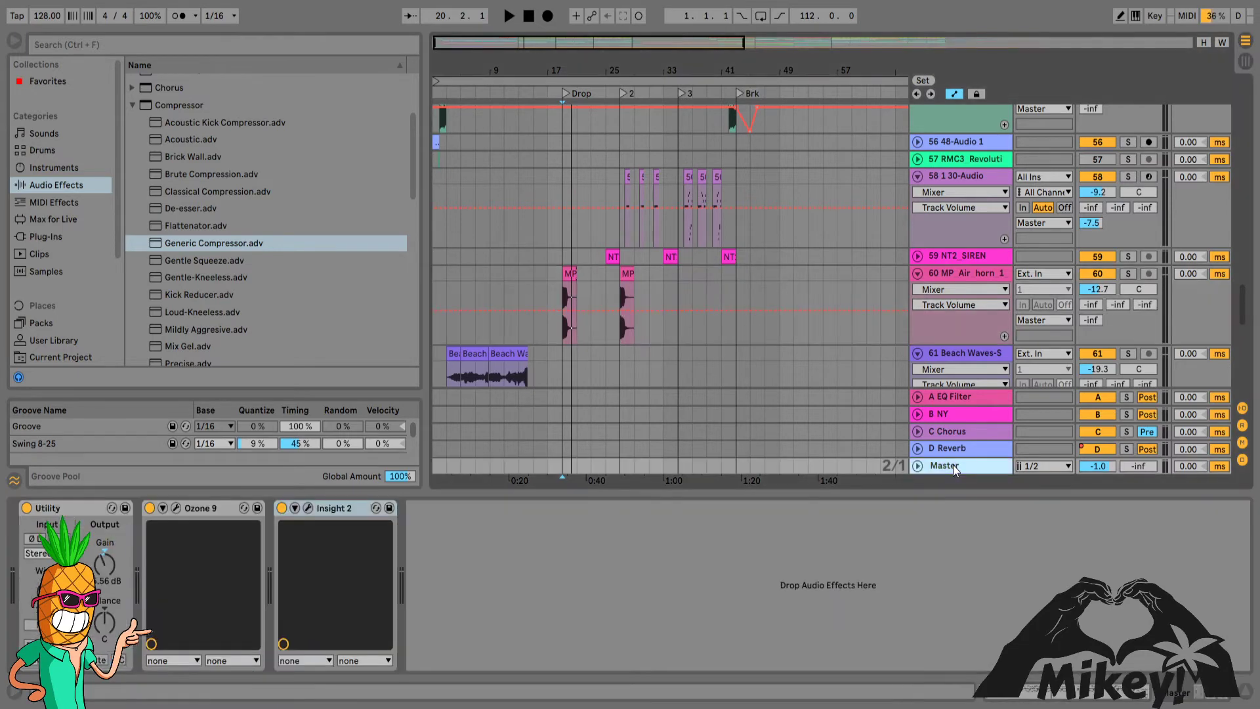
left_click(308, 510)
- In the air horn's EQ Eight, move band 2 down to about 129 Hz and turn off filters 2, 3 and 4
left_click(971, 275)
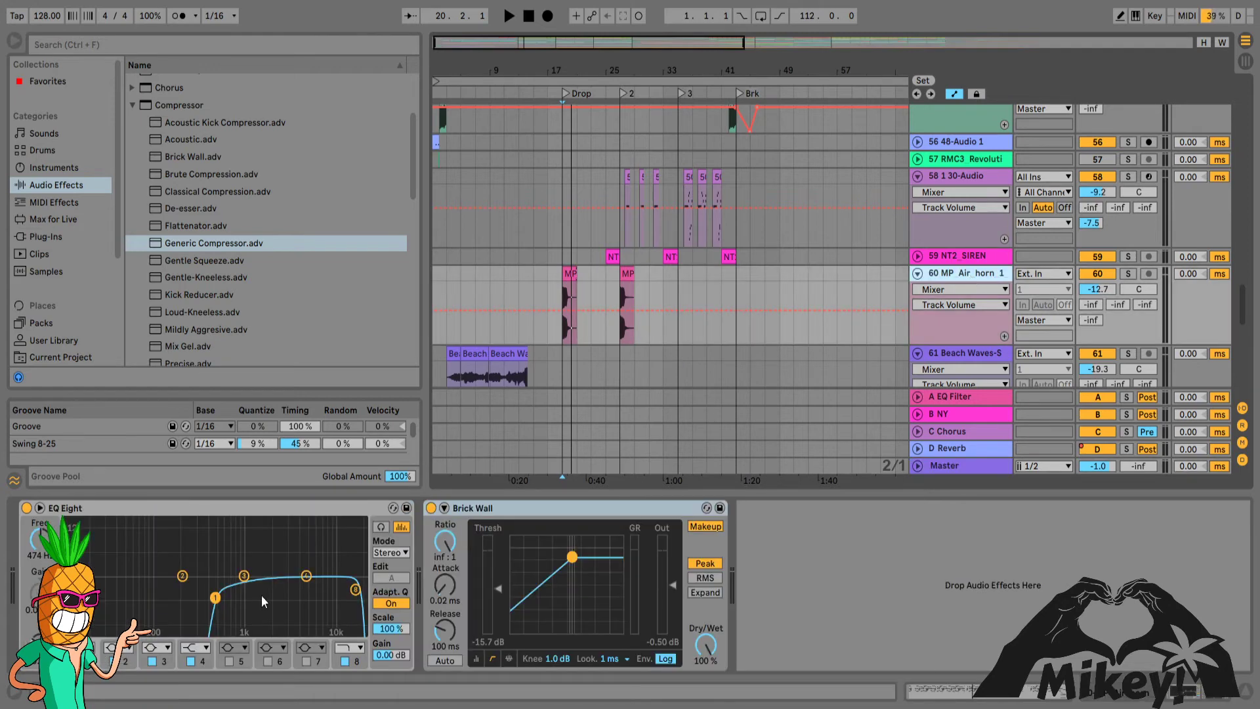
left_click(216, 602)
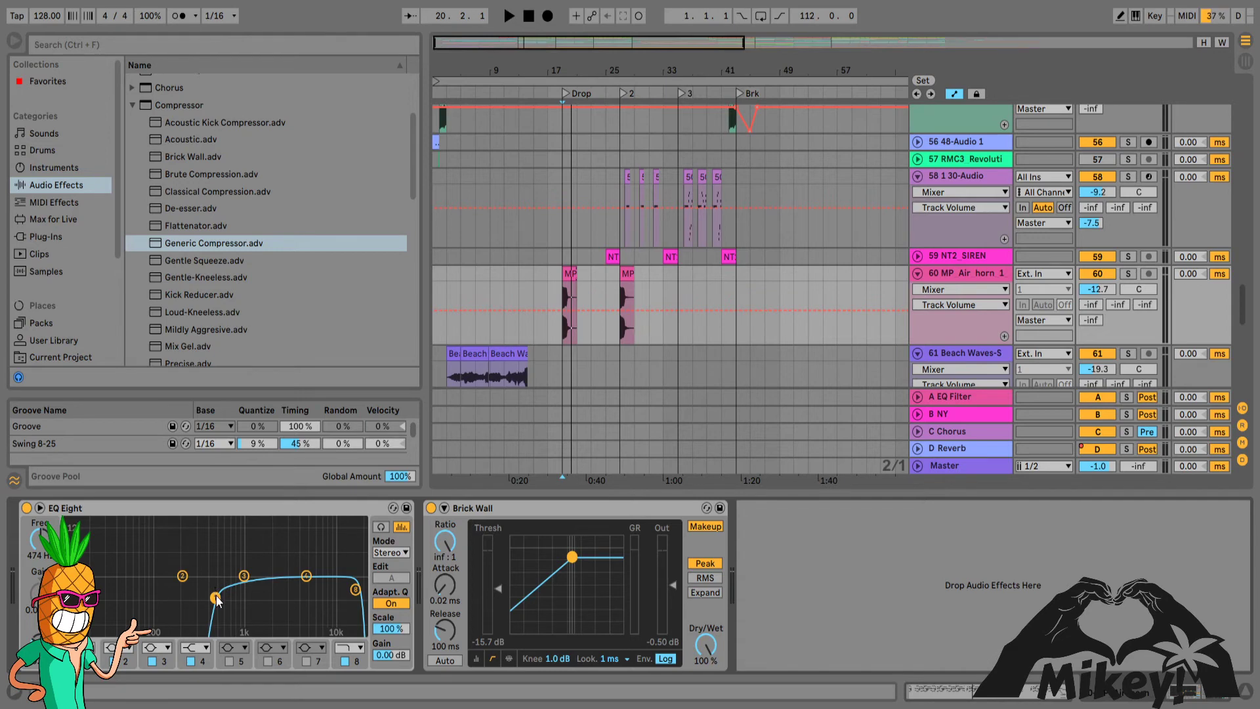
left_click(183, 576)
mouse_move(183, 576)
left_mouse_down()
mouse_move(216, 576)
mouse_move(166, 578)
left_mouse_up()
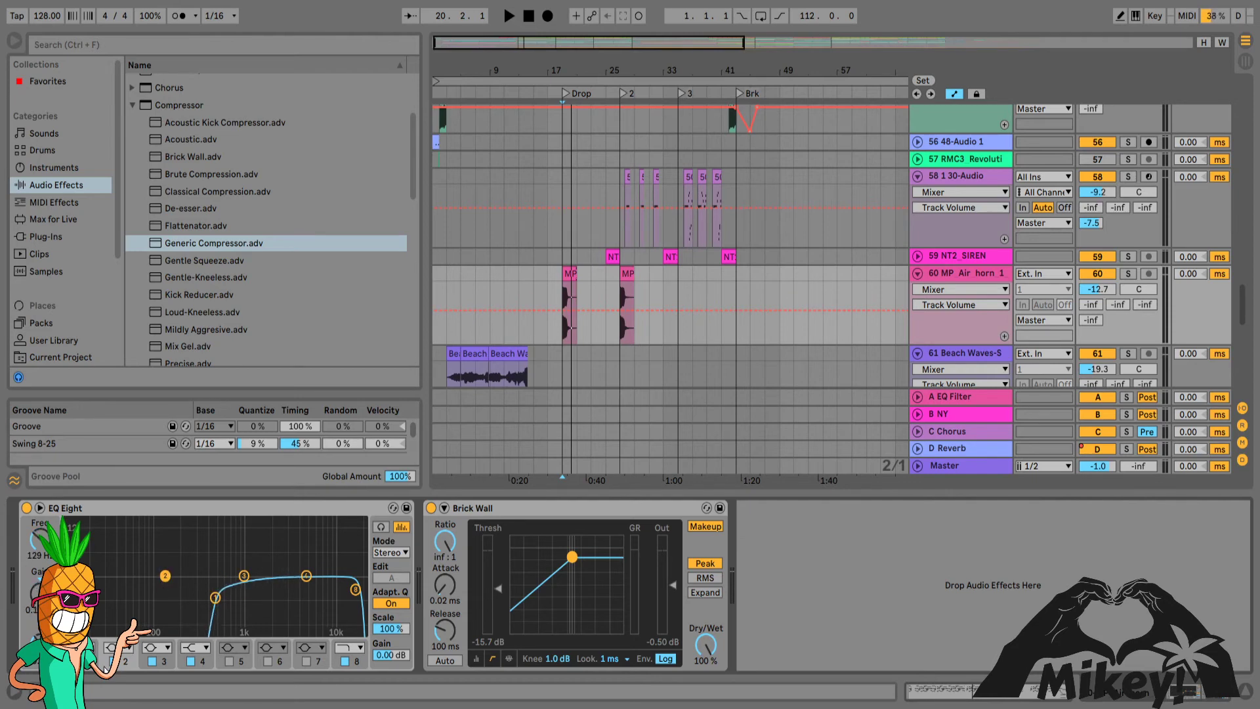
left_click(152, 662)
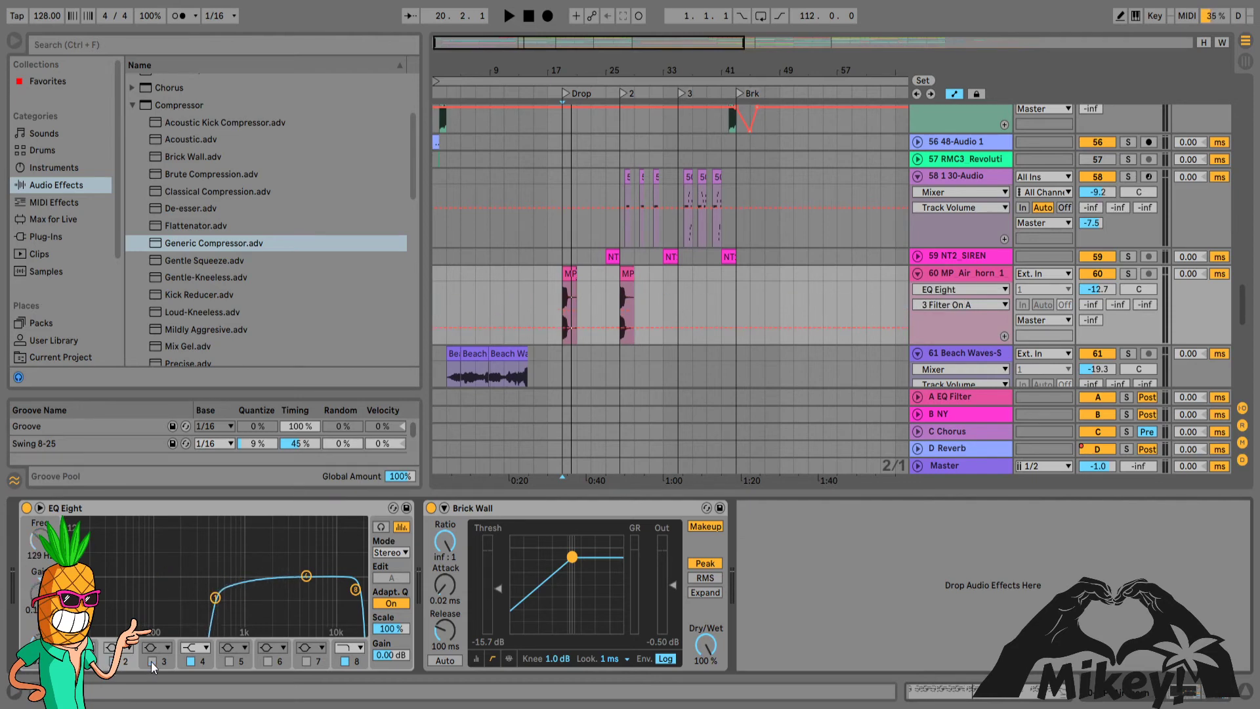
left_click(192, 661)
left_click(958, 276)
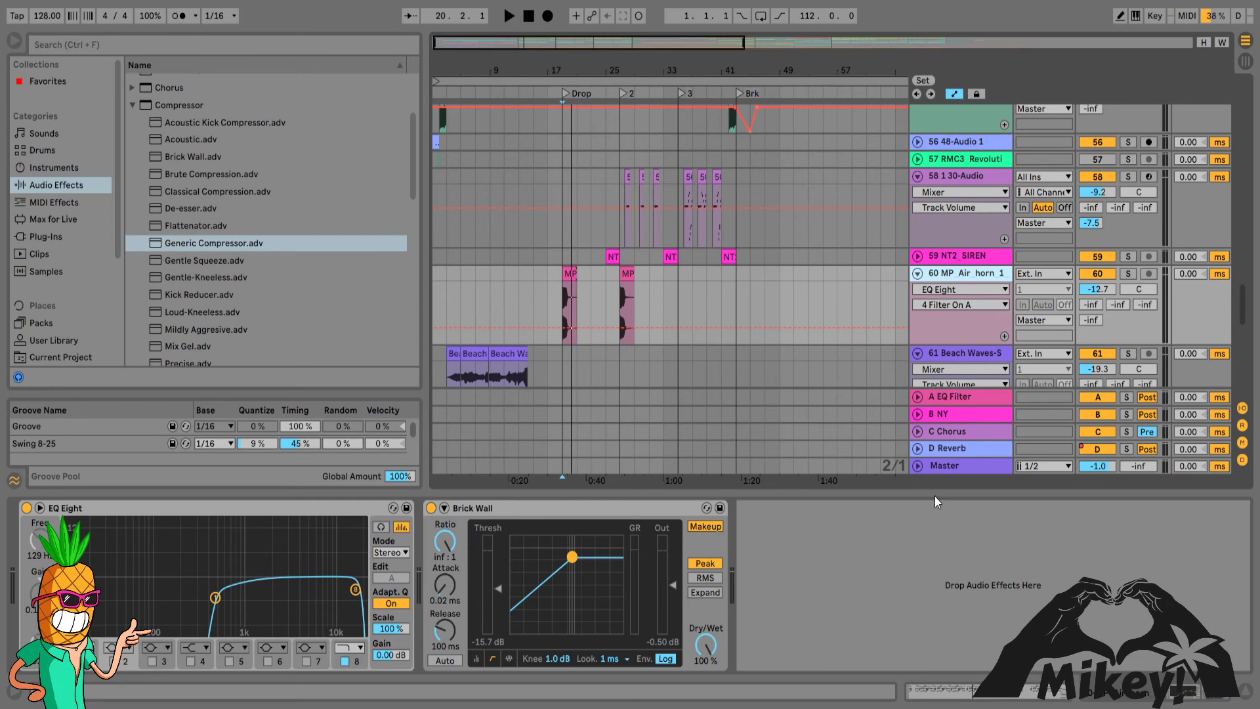
- Display the Master track's device chain and replay the full mix from the drop, listening past the second air horn hit
left_click(954, 467)
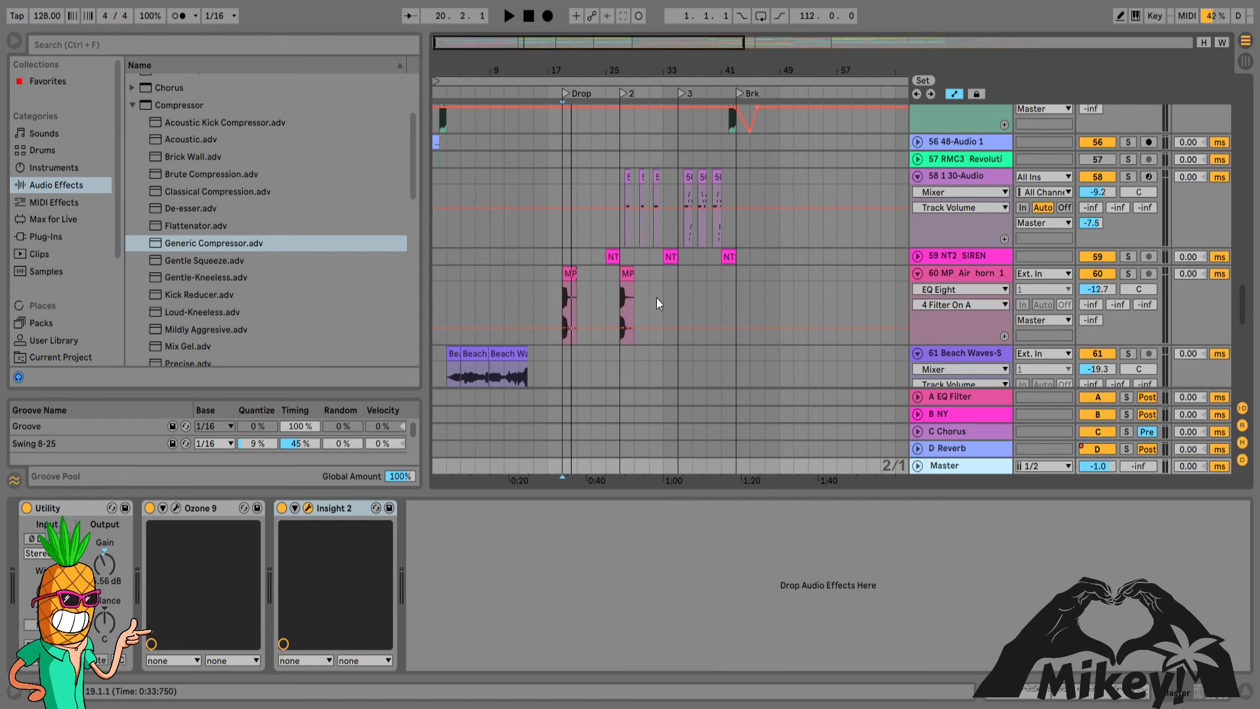
key("space")
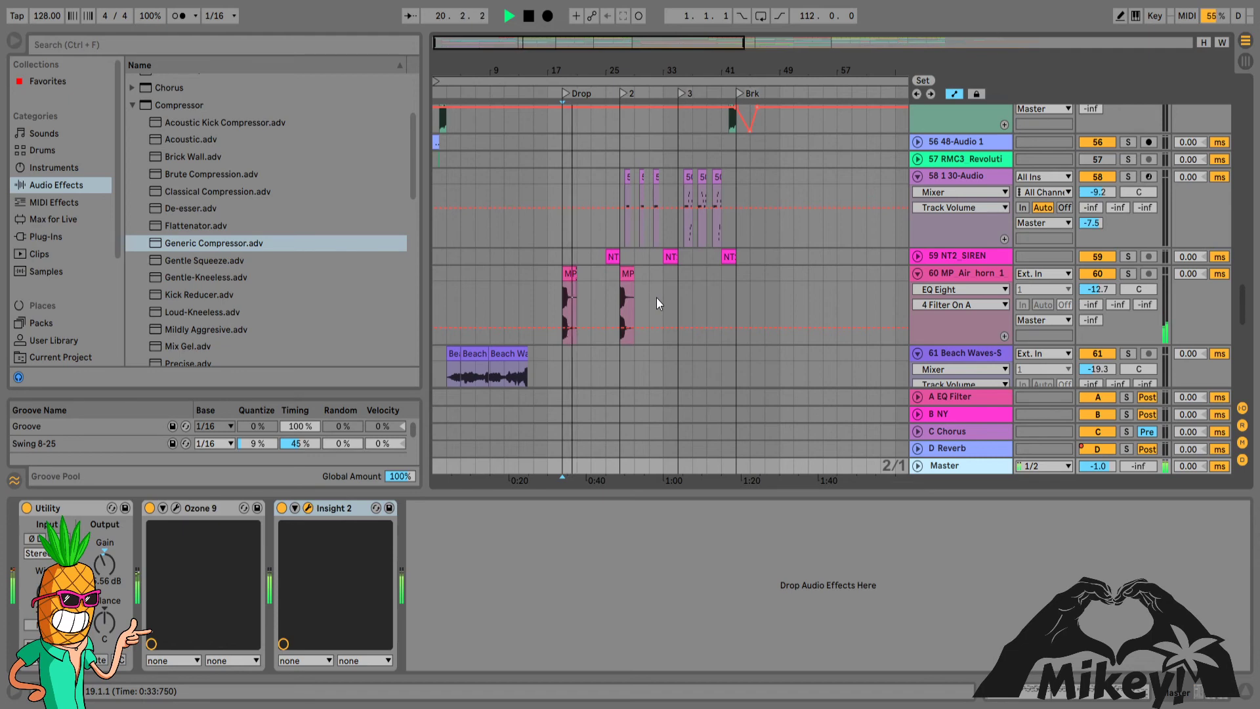
key("space")
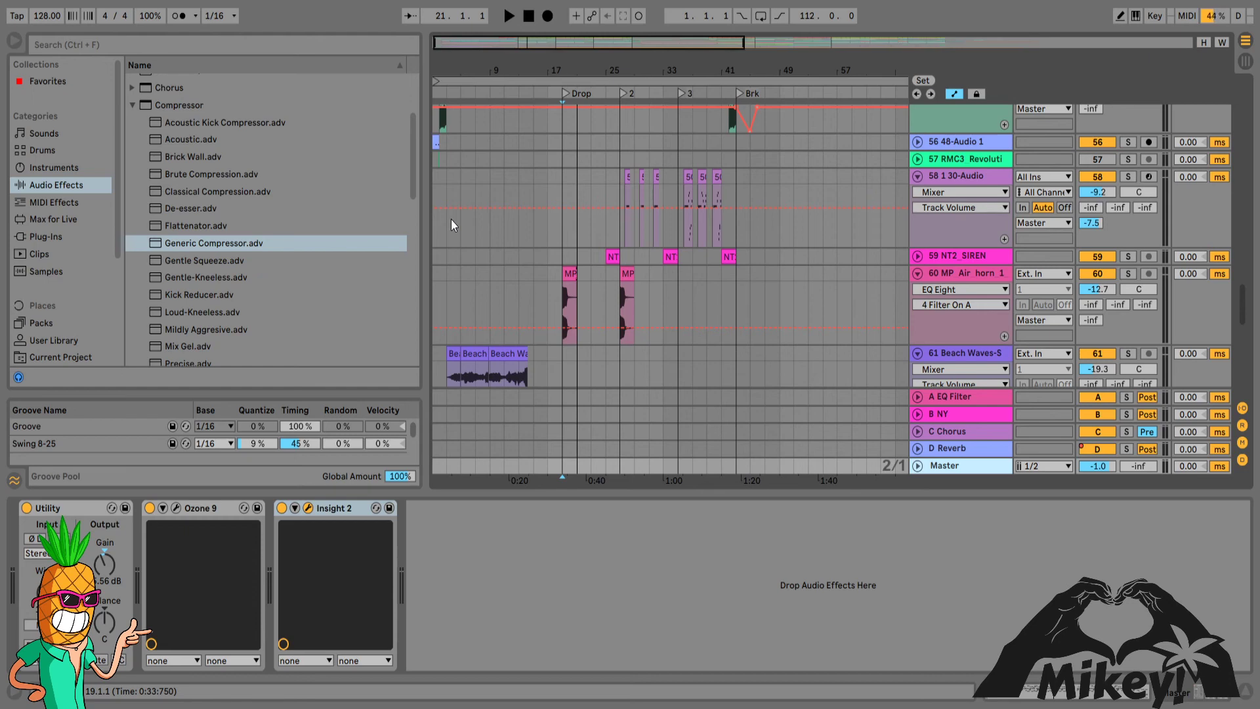
key("space")
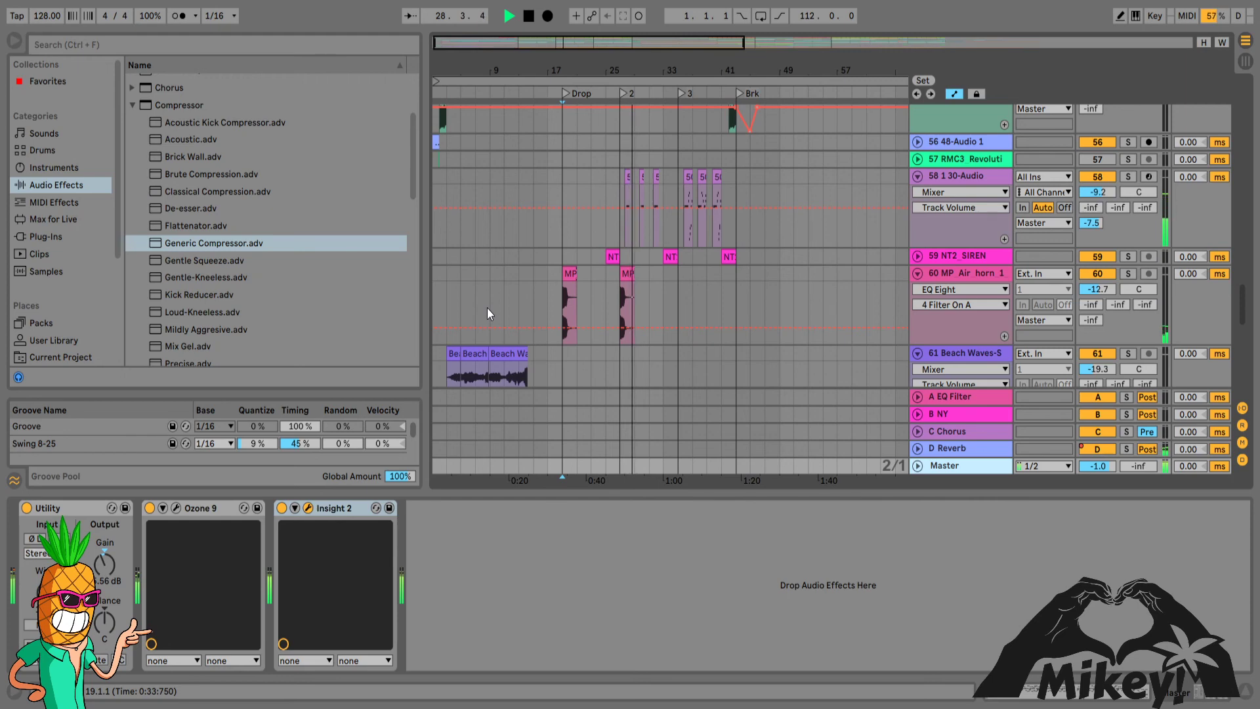
key("space")
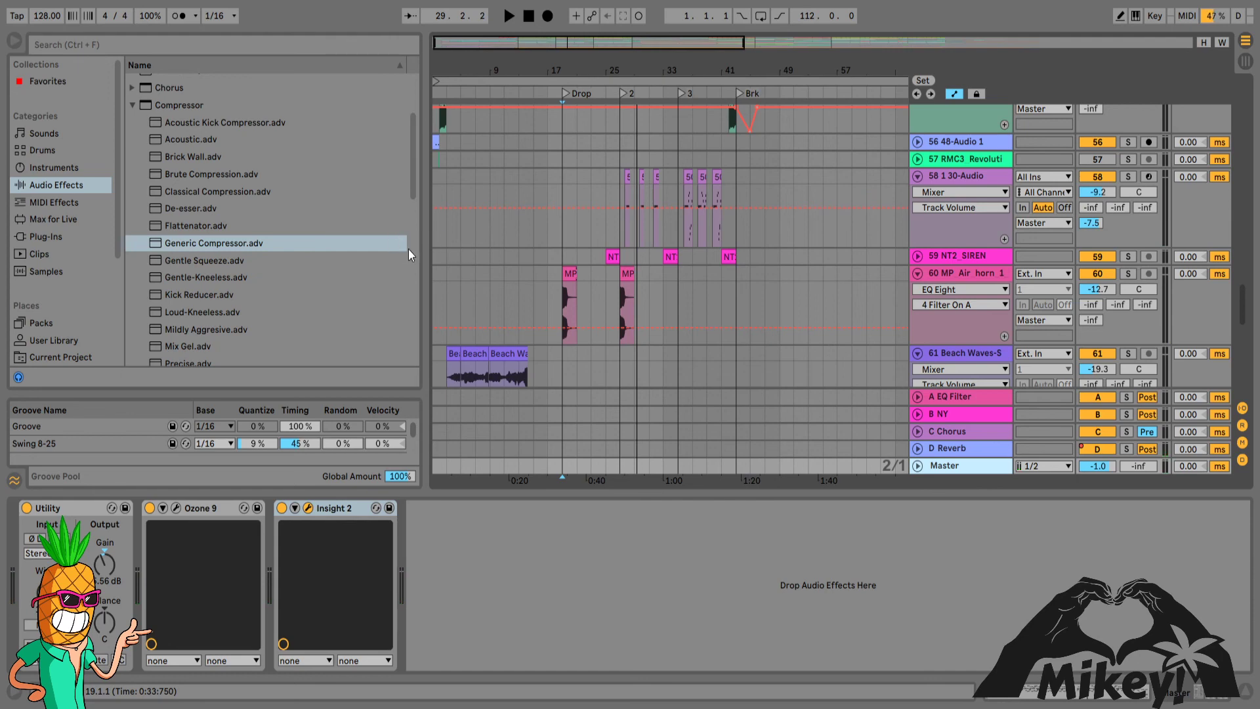
key("space")
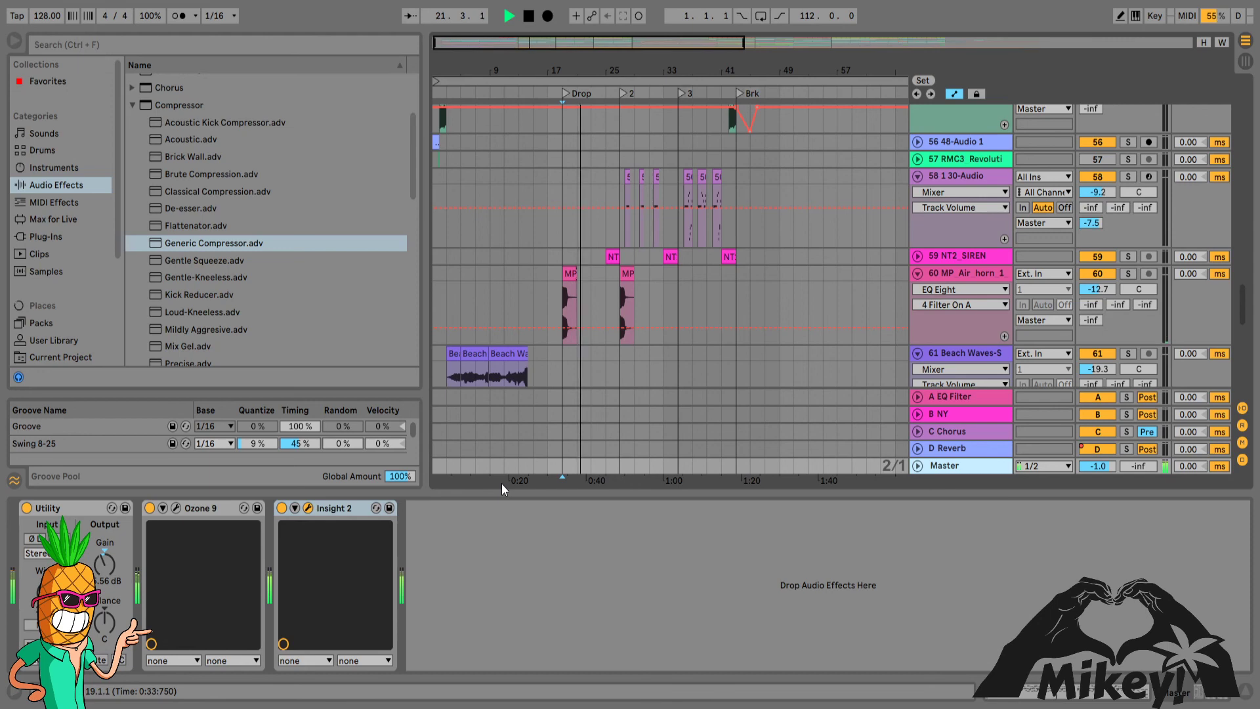
key("space")
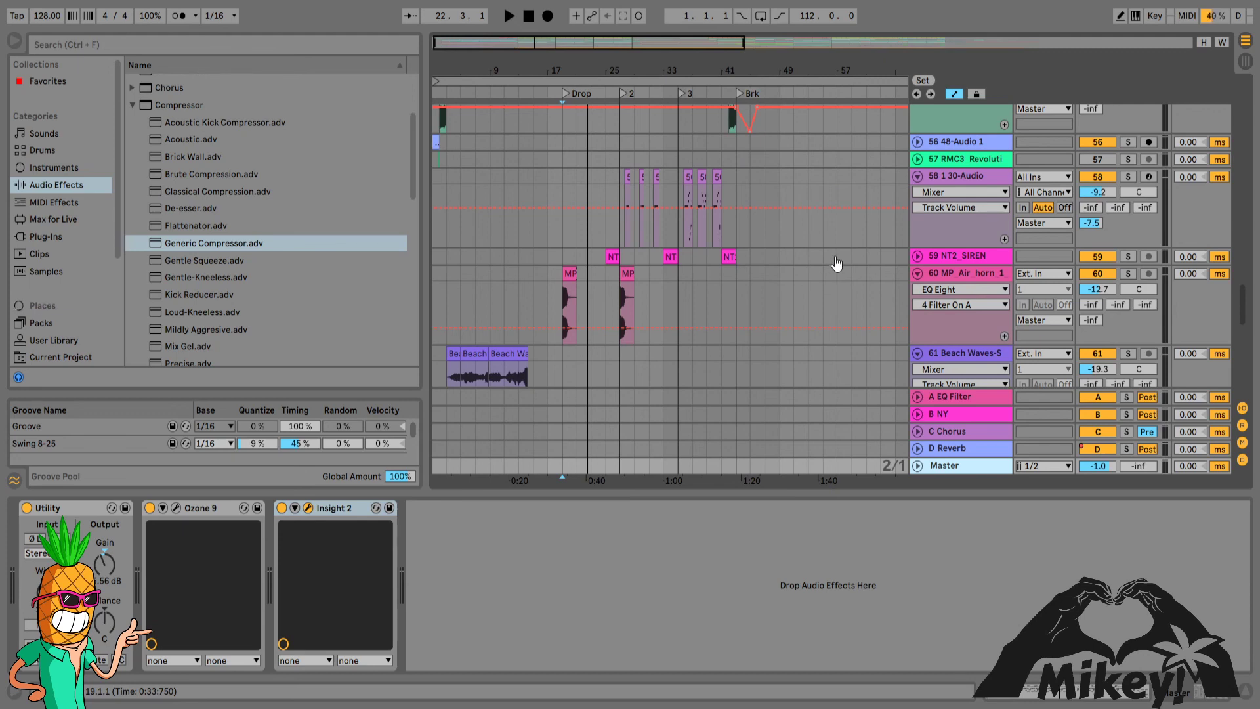
key("space")
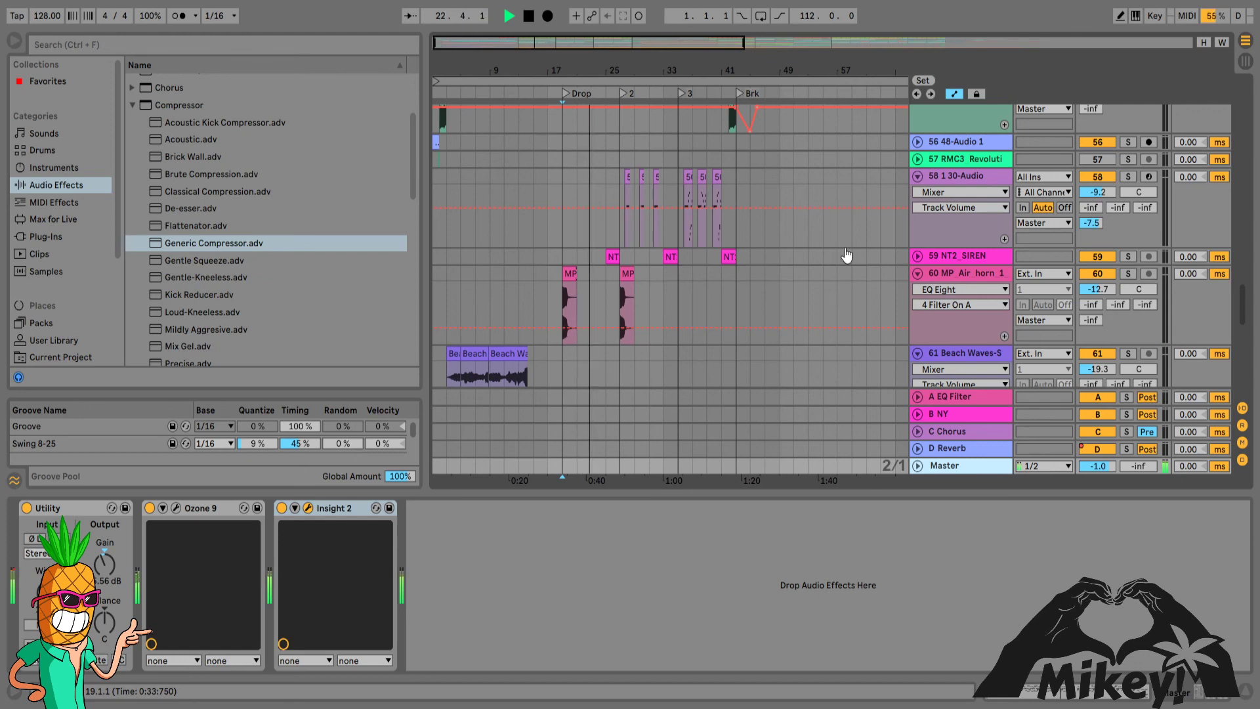
key("space")
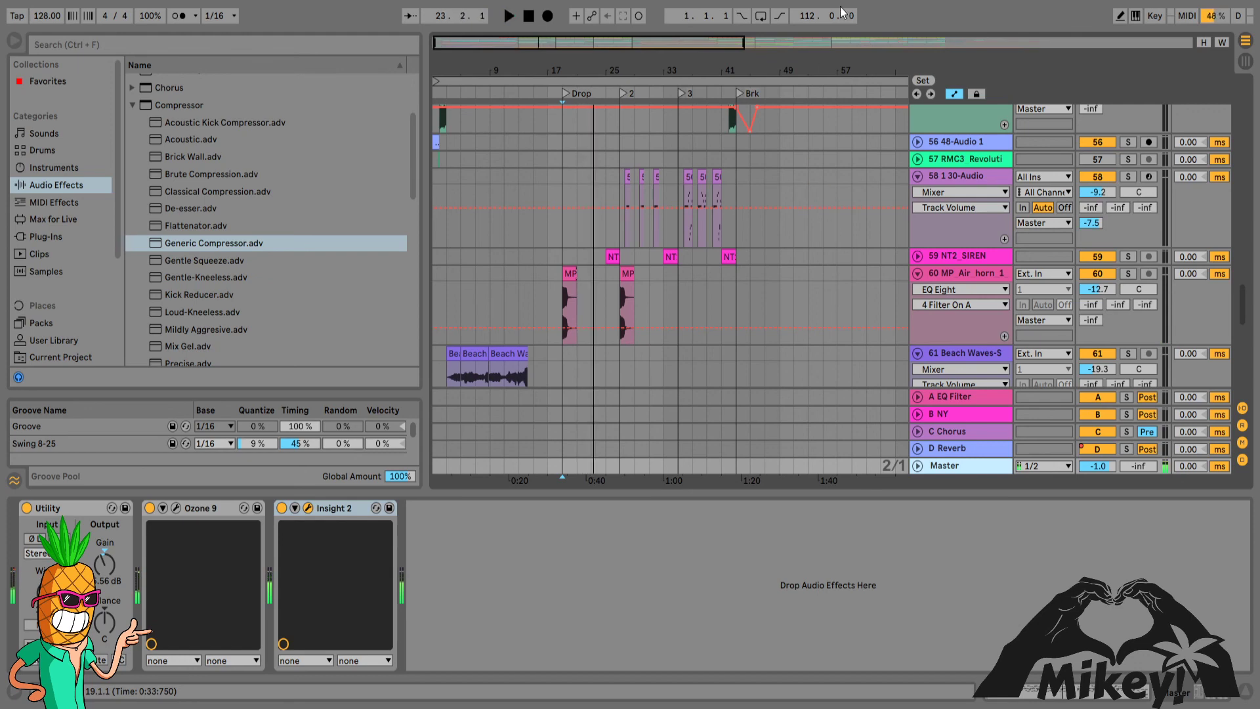